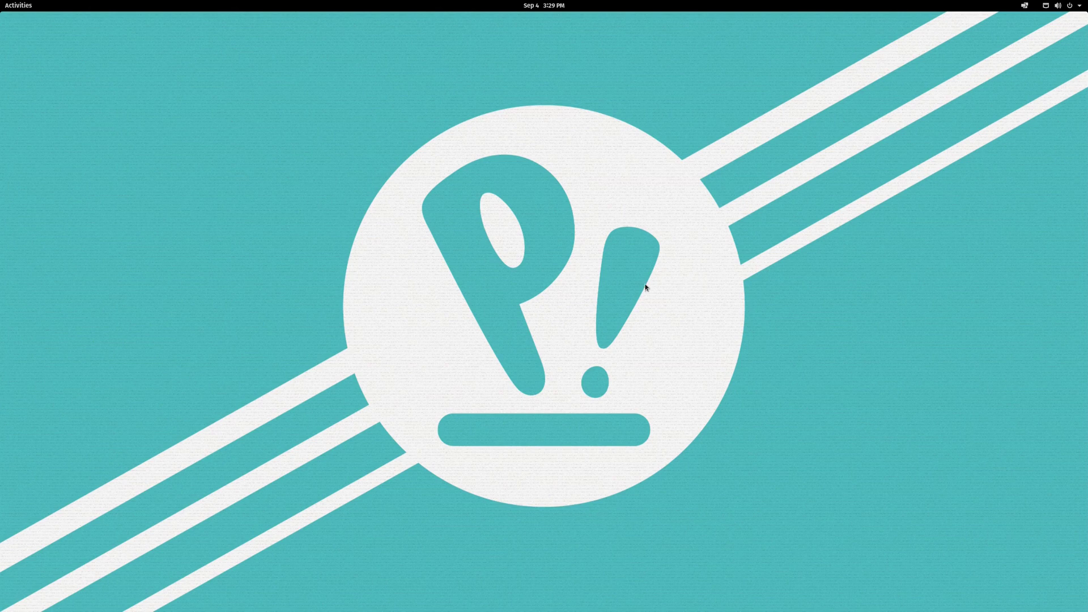
Step: Open a terminal with Ctrl+Alt+T, move and enlarge it, then close it
key("ctrl+alt+t")
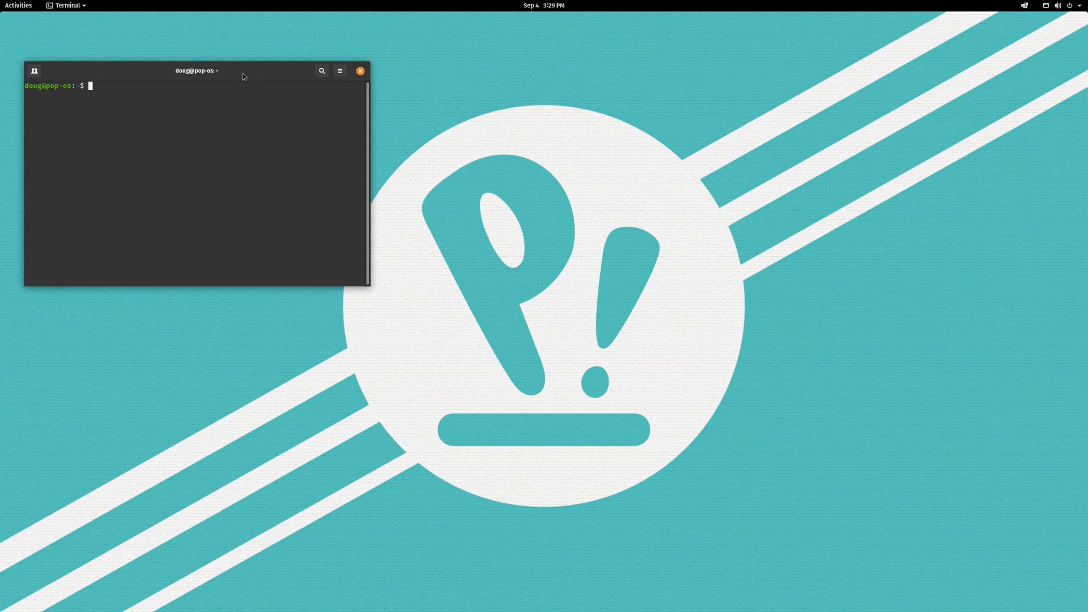
left_click_drag(242, 73, 456, 210)
left_click_drag(590, 423, 683, 469)
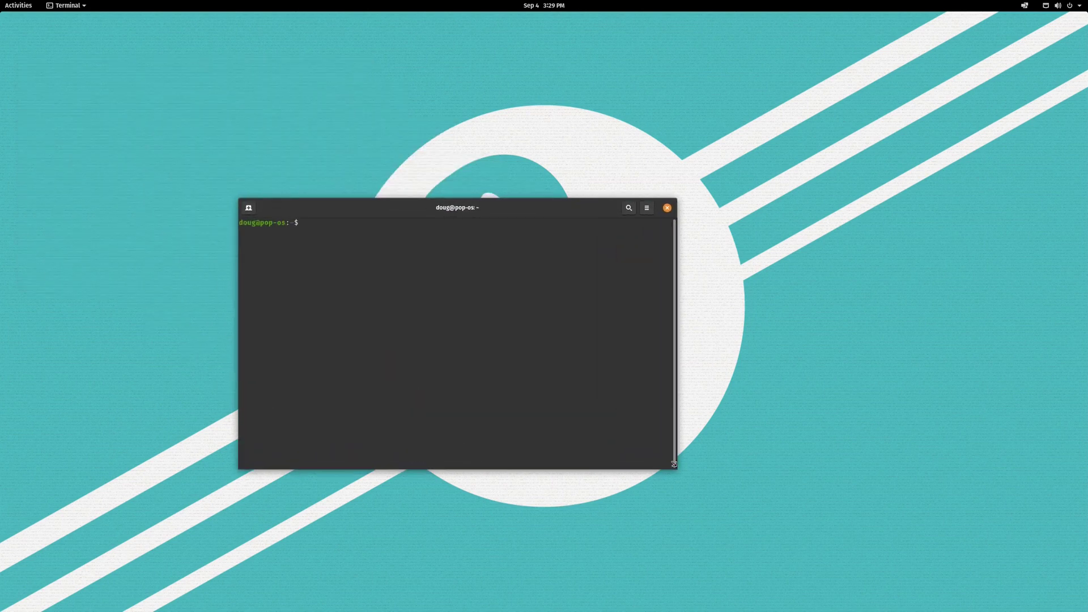
left_click_drag(637, 270, 563, 299)
left_click(626, 192)
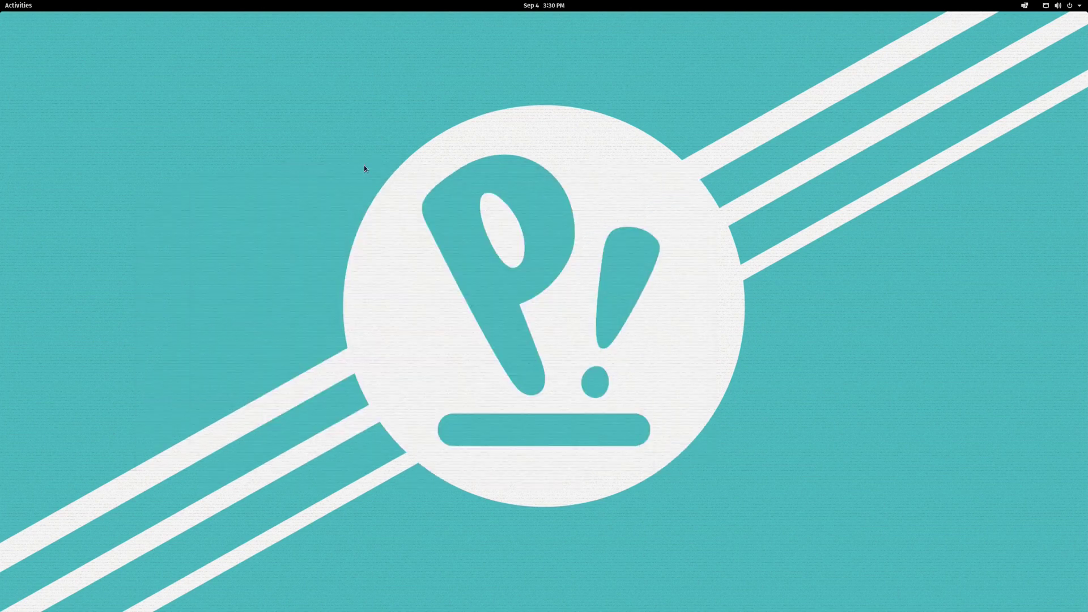
Step: Open a new terminal, minimize it, and restore it from the Activities overview
key("ctrl+alt+t")
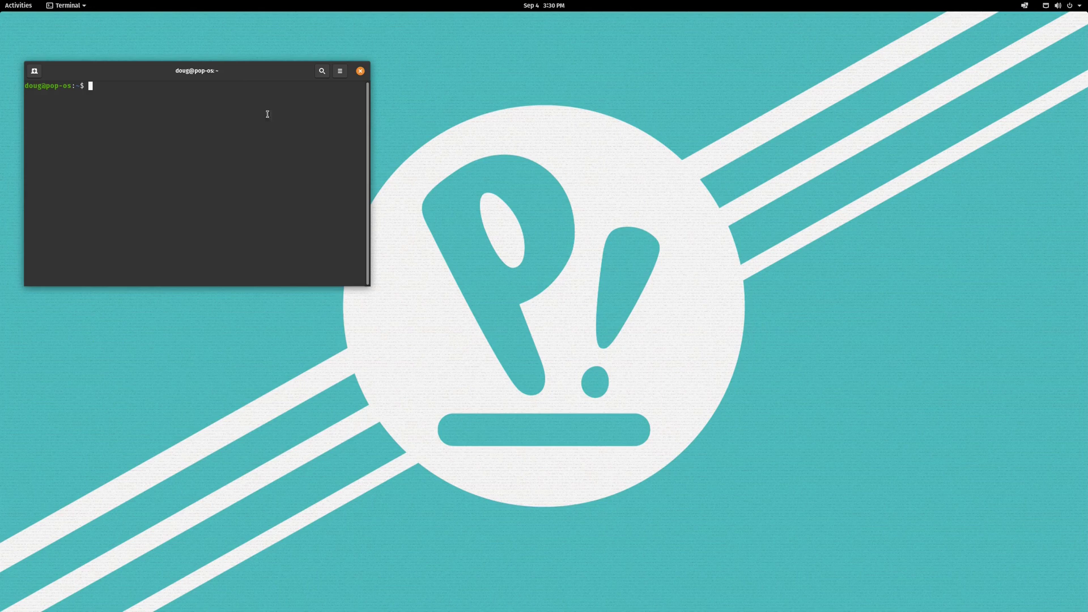
right_click(262, 74)
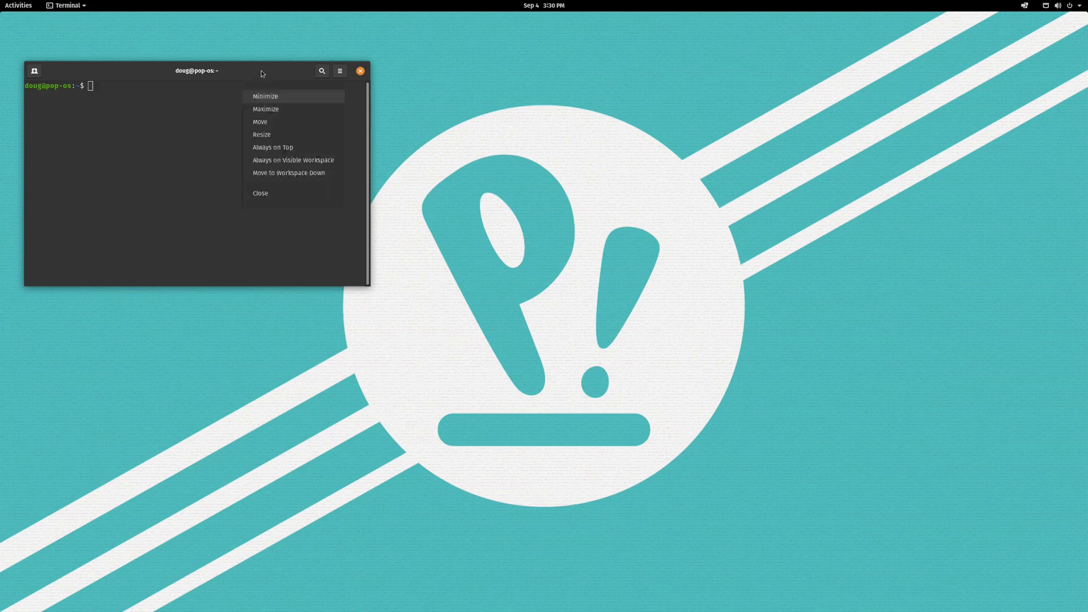
left_click(298, 94)
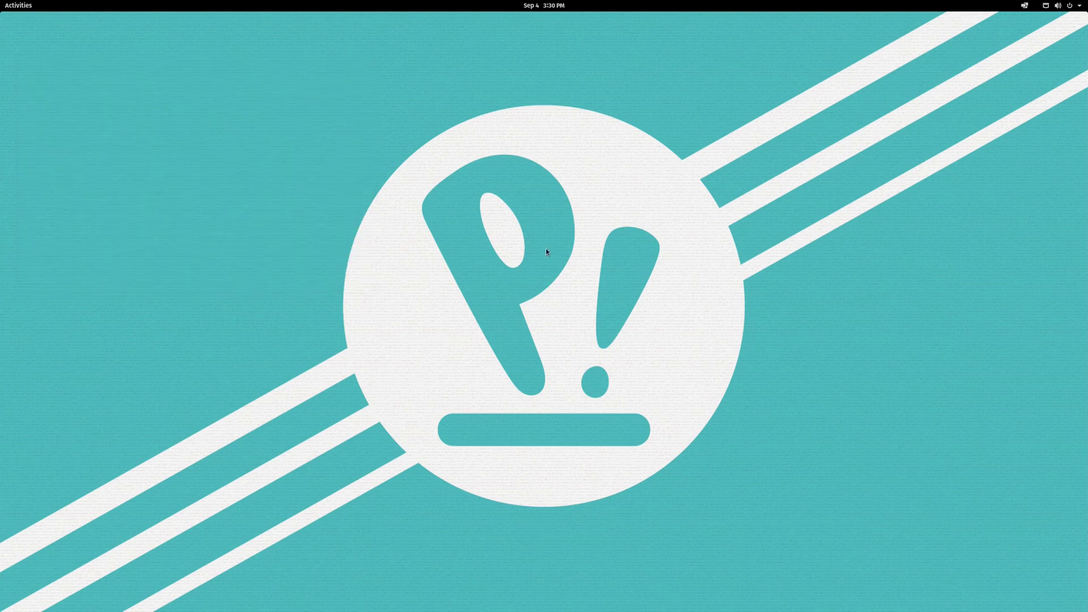
key("super")
left_click(503, 413)
Step: Enlarge the terminal font and stretch the window wide and tall across the desktop centre
left_click_drag(233, 85, 529, 235)
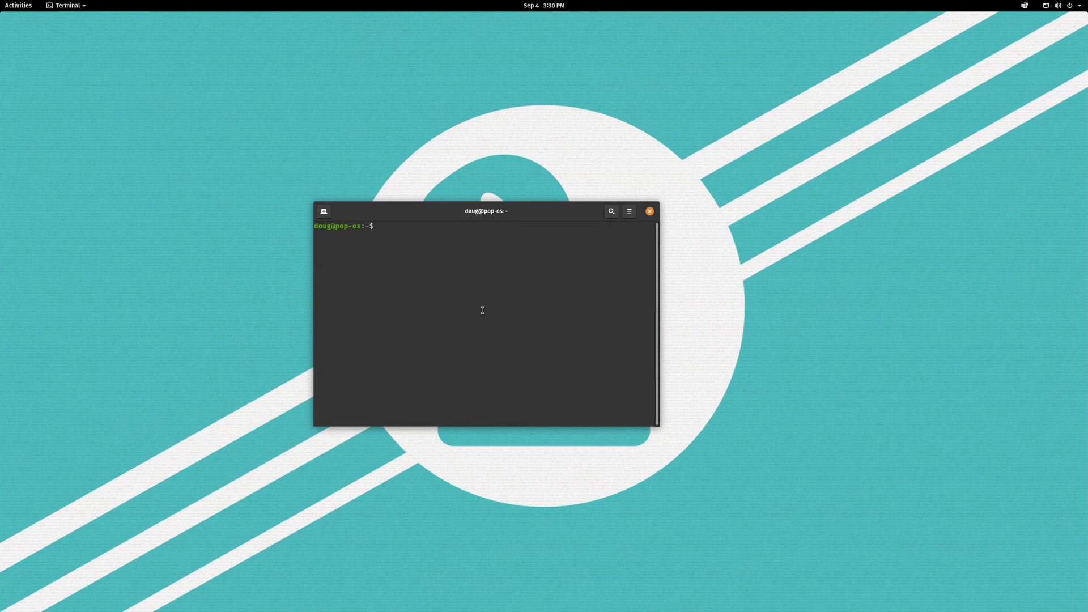
key("ctrl+plus")
key("ctrl+plus")
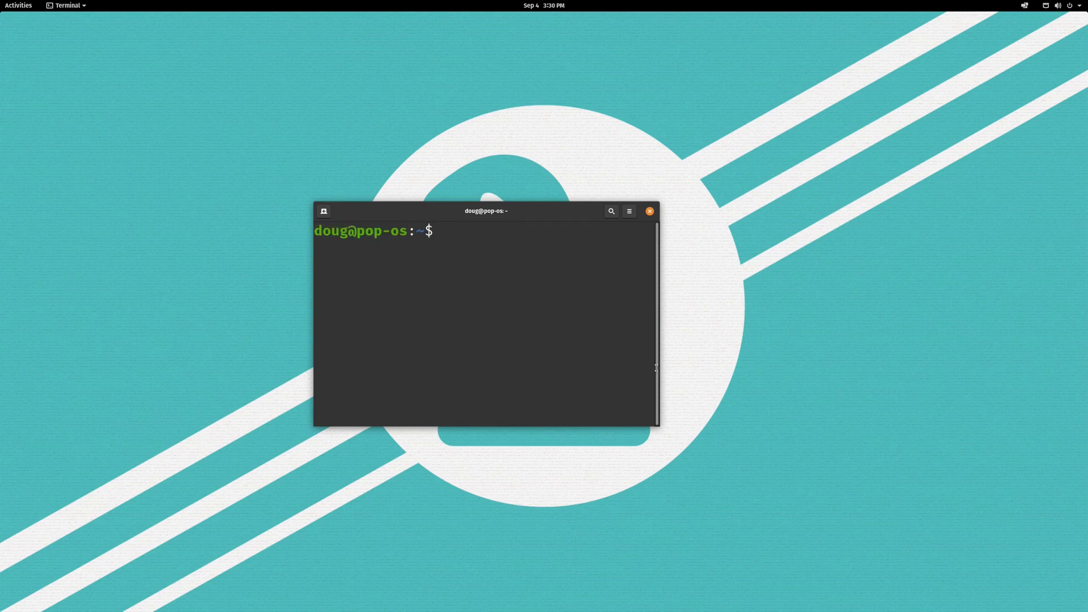
left_click_drag(658, 426, 1046, 510)
left_click_drag(644, 219, 575, 177)
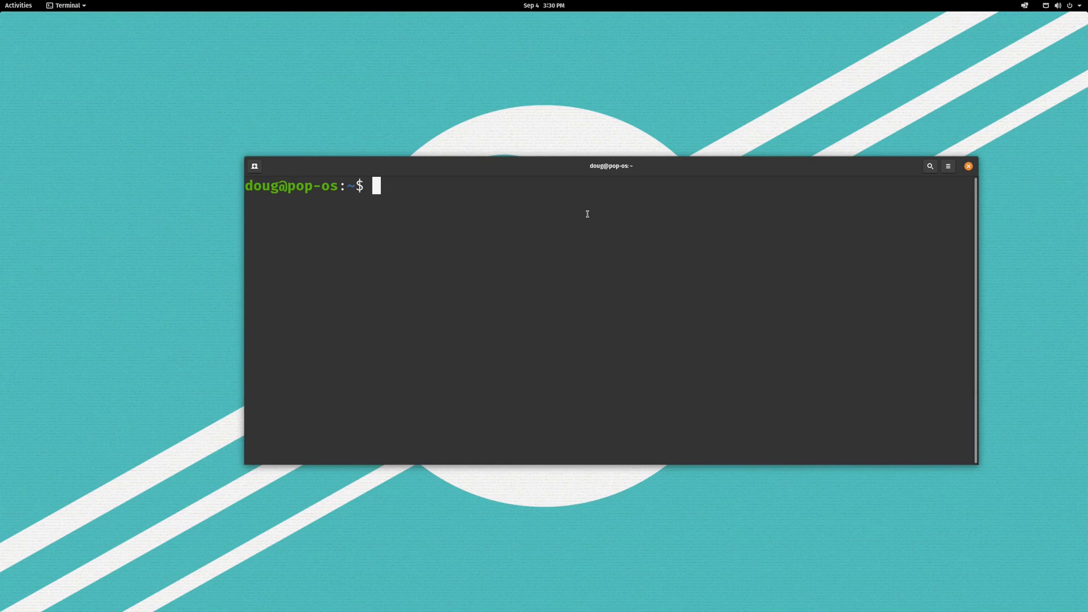
left_click_drag(577, 169, 510, 157)
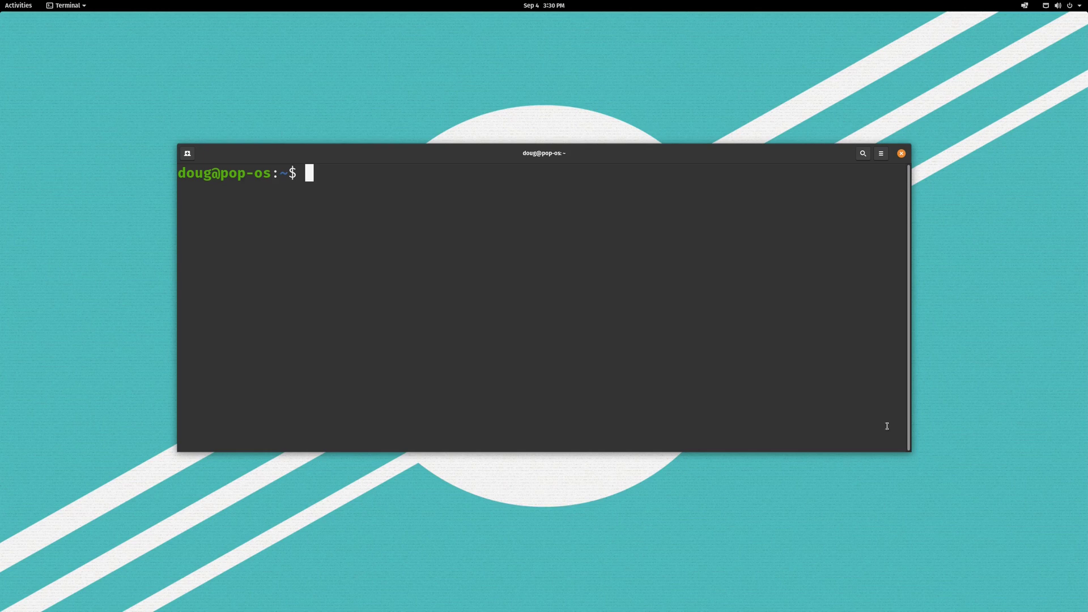
left_click_drag(910, 450, 915, 488)
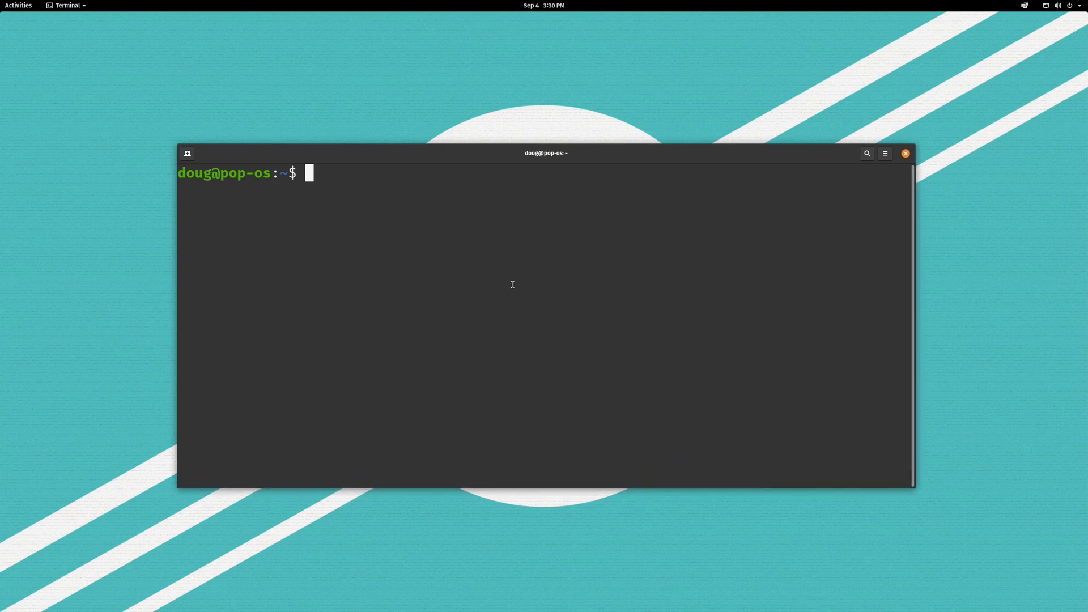
Step: Install gnome-tweaks with sudo apt-get install, confirming with the password and 'y', then open Activities
type("sudo apt-get up")
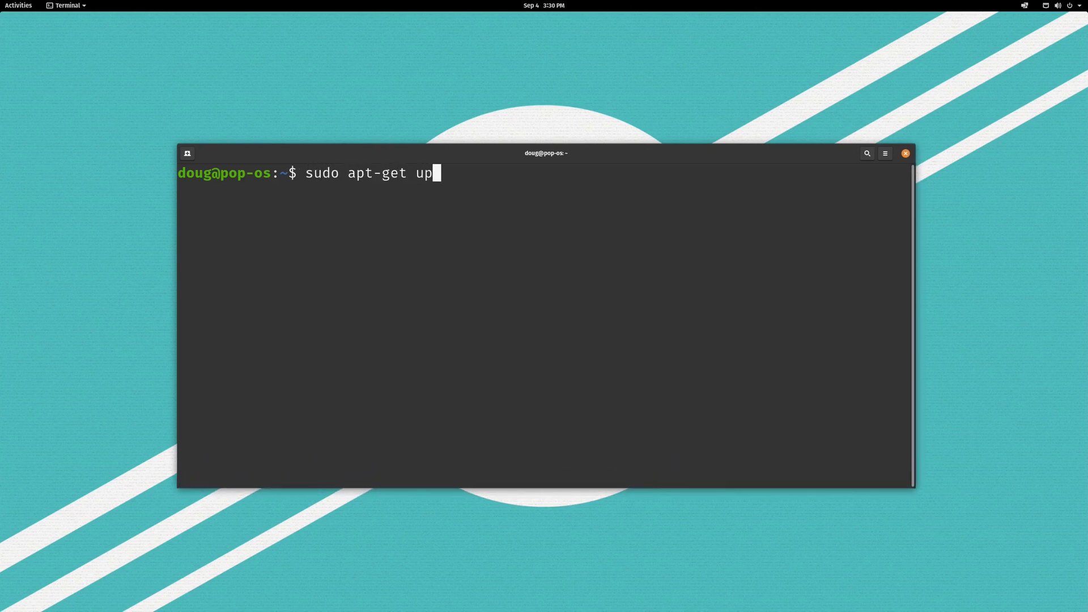
key("BackSpace")
key("BackSpace")
type("install gone")
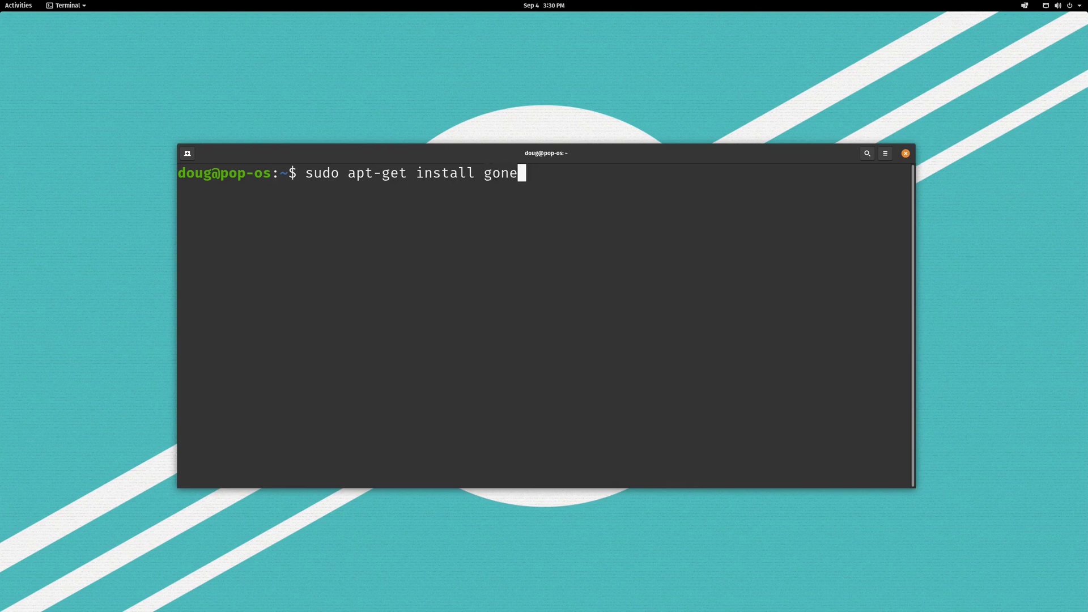
key("BackSpace")
key("BackSpace")
key("BackSpace")
type("nome-tweaks")
key("Return")
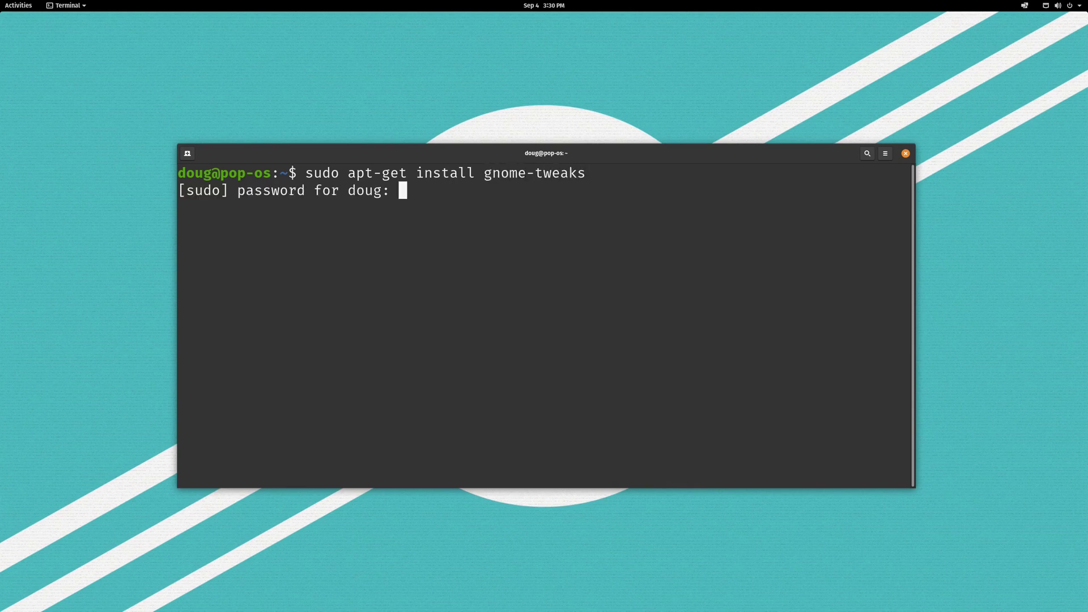
key("Return")
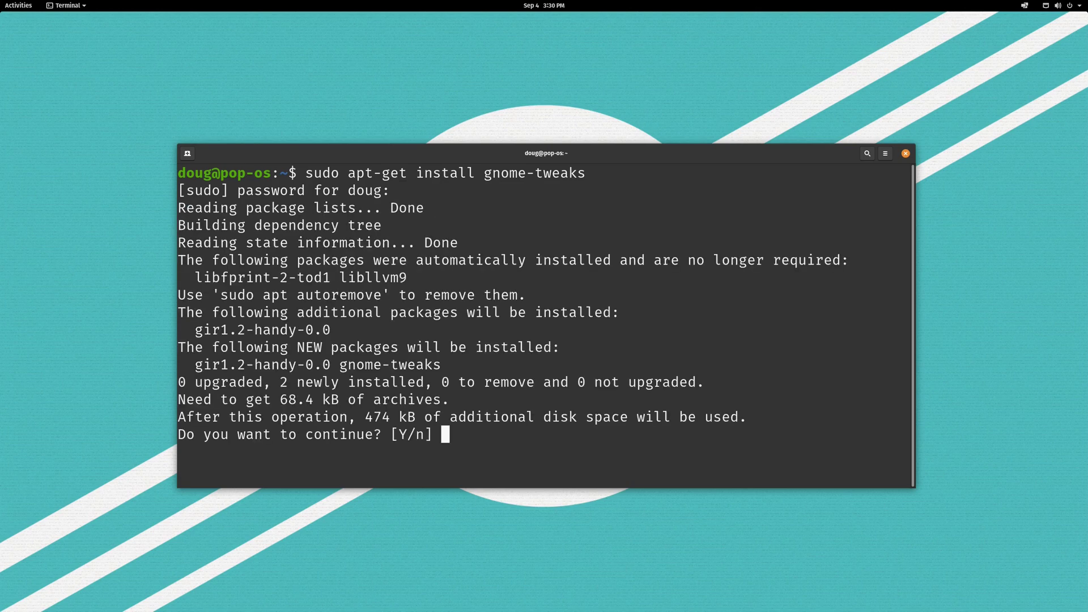
type("y")
key("Return")
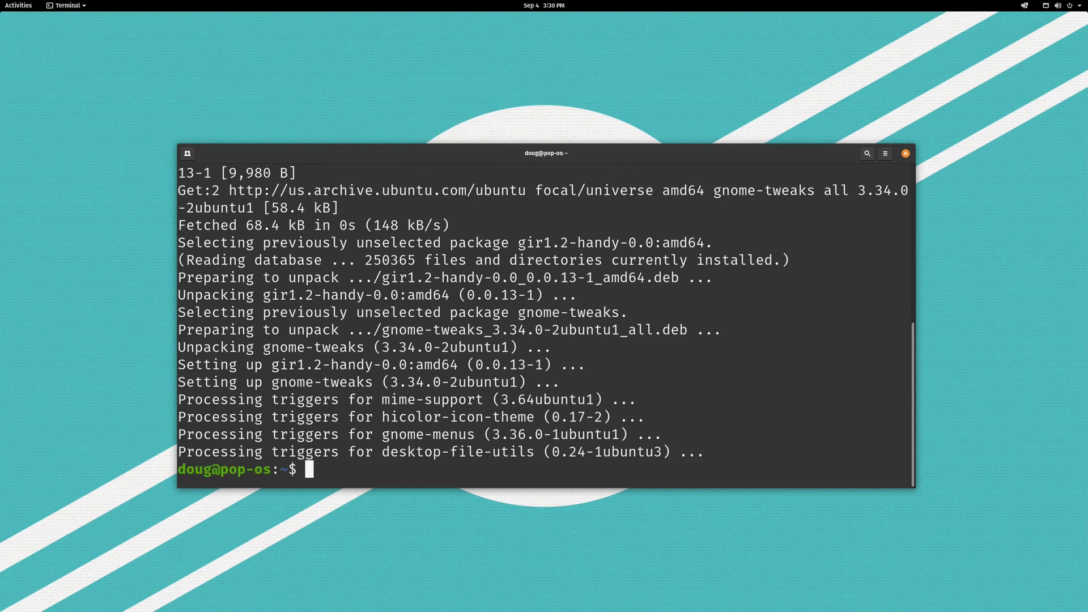
key("super")
Step: Launch Tweaks from a 'tw' search, close the terminal, and move and enlarge the Tweaks window
type("tw")
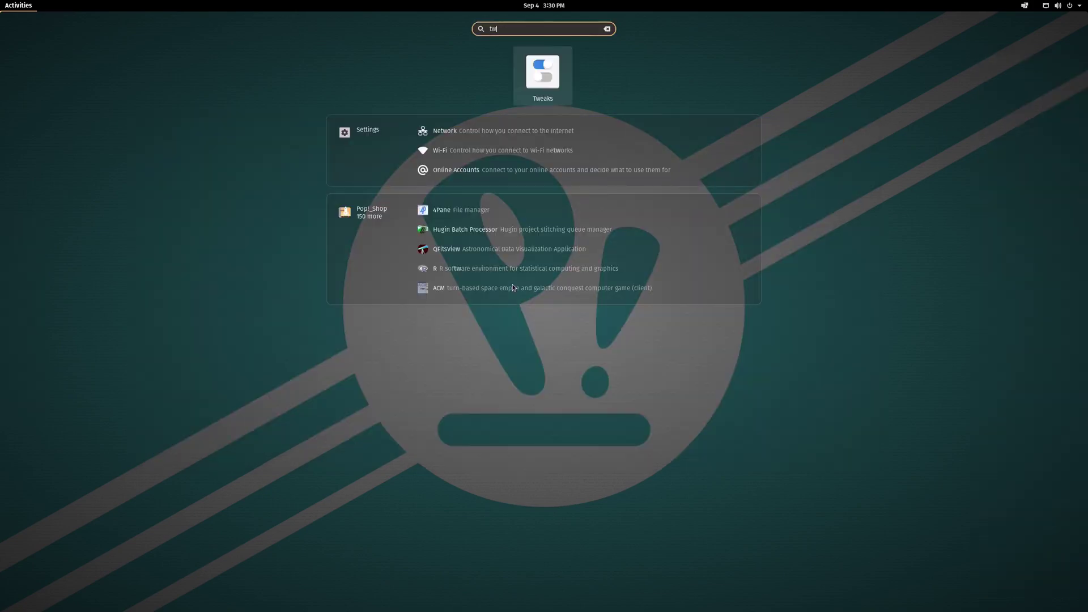
key("Return")
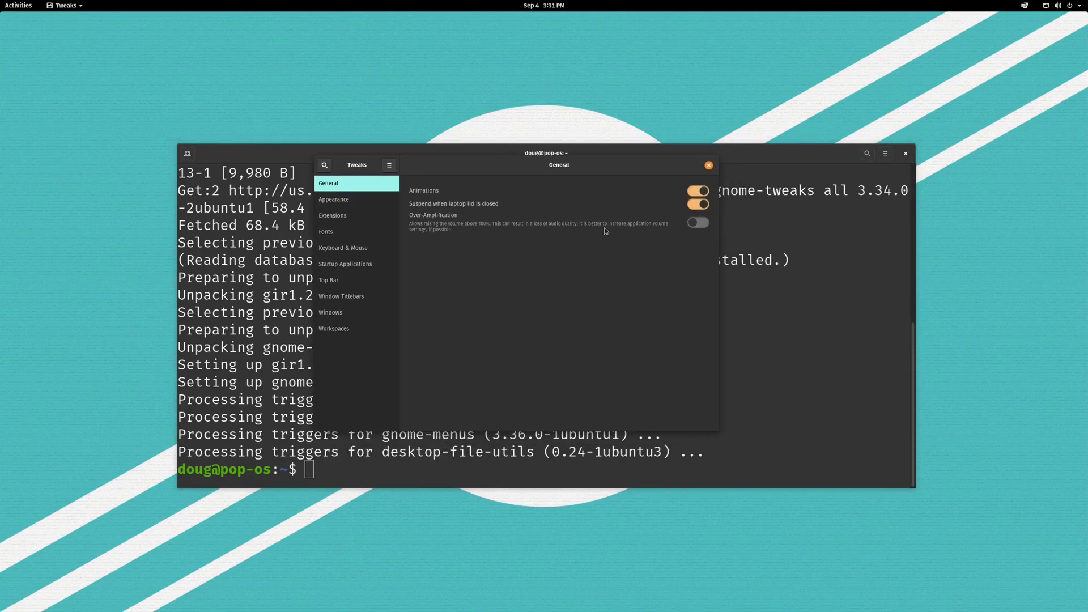
left_click(905, 154)
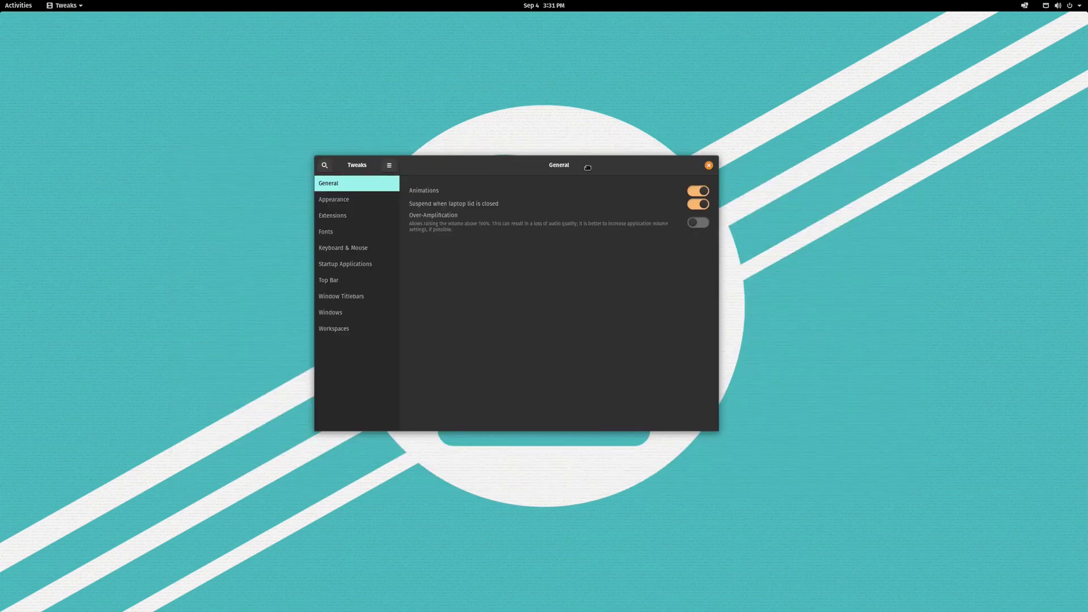
left_click_drag(588, 167, 556, 150)
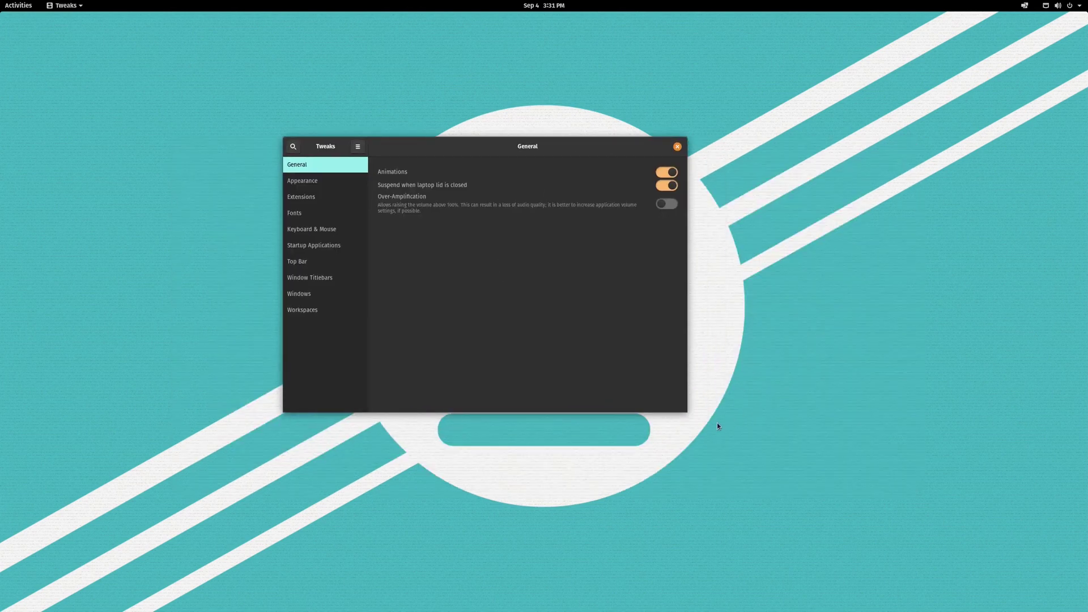
left_click_drag(688, 412, 791, 487)
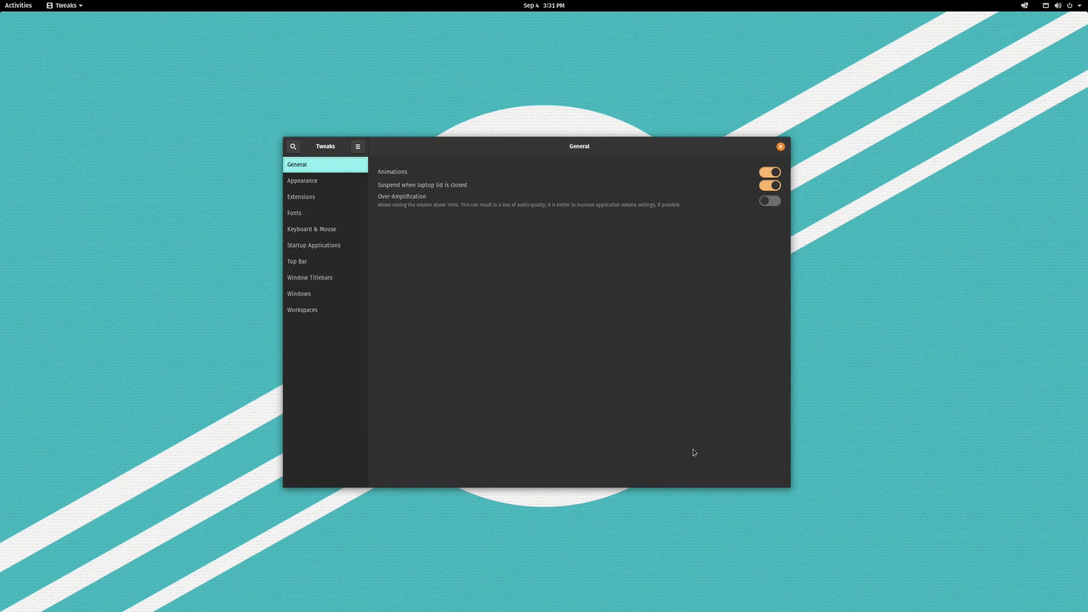
left_click_drag(515, 138, 471, 120)
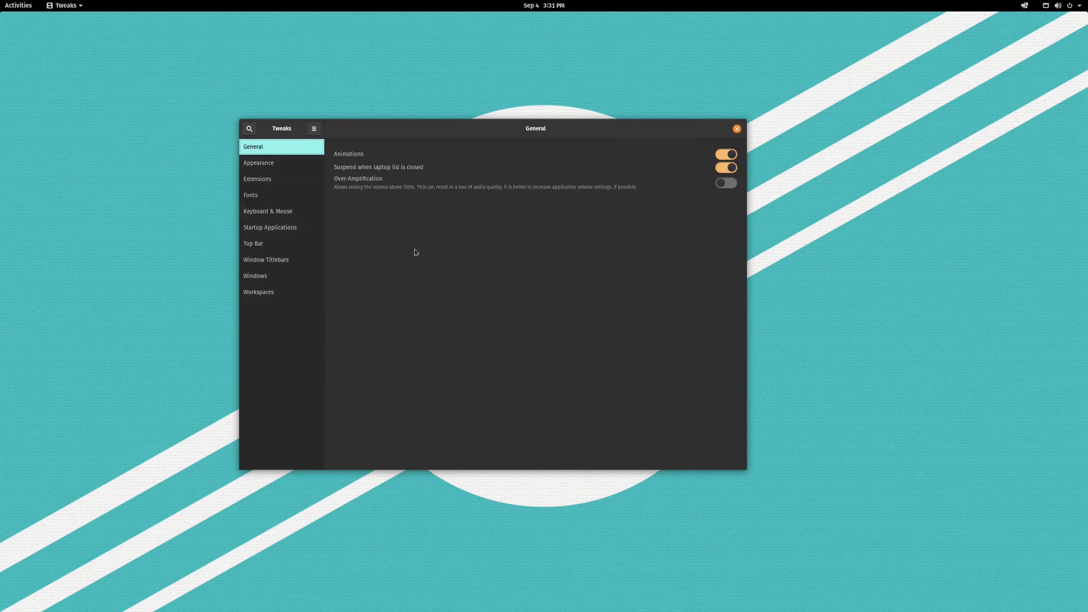
Step: Switch on the Maximize and Minimize titlebar buttons on the Window Titlebars page
left_click(287, 262)
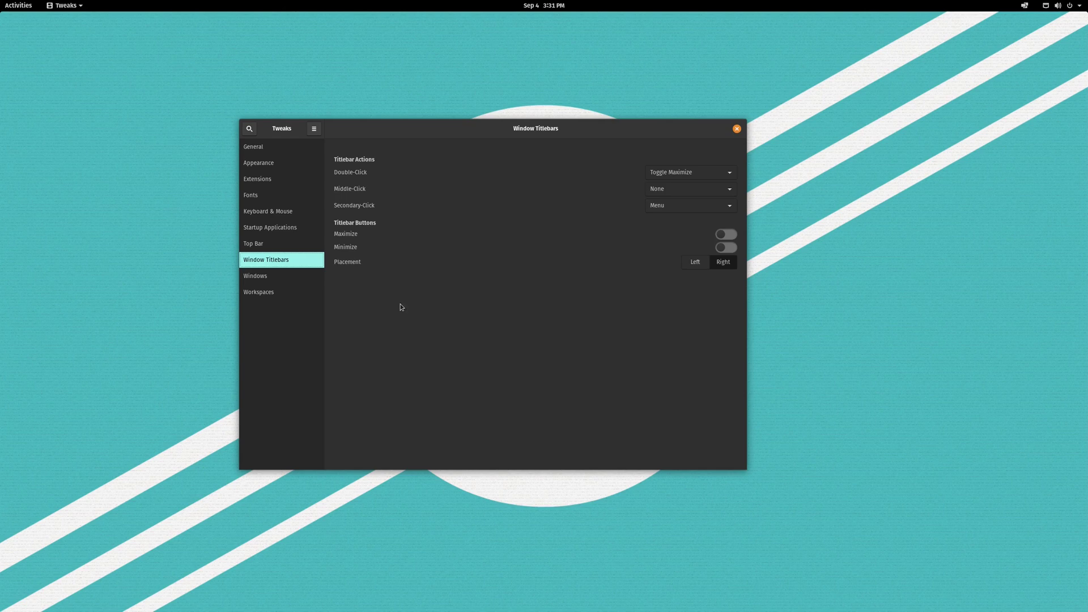
left_click(733, 249)
left_click(729, 236)
left_click(730, 235)
left_click(729, 247)
left_click(728, 235)
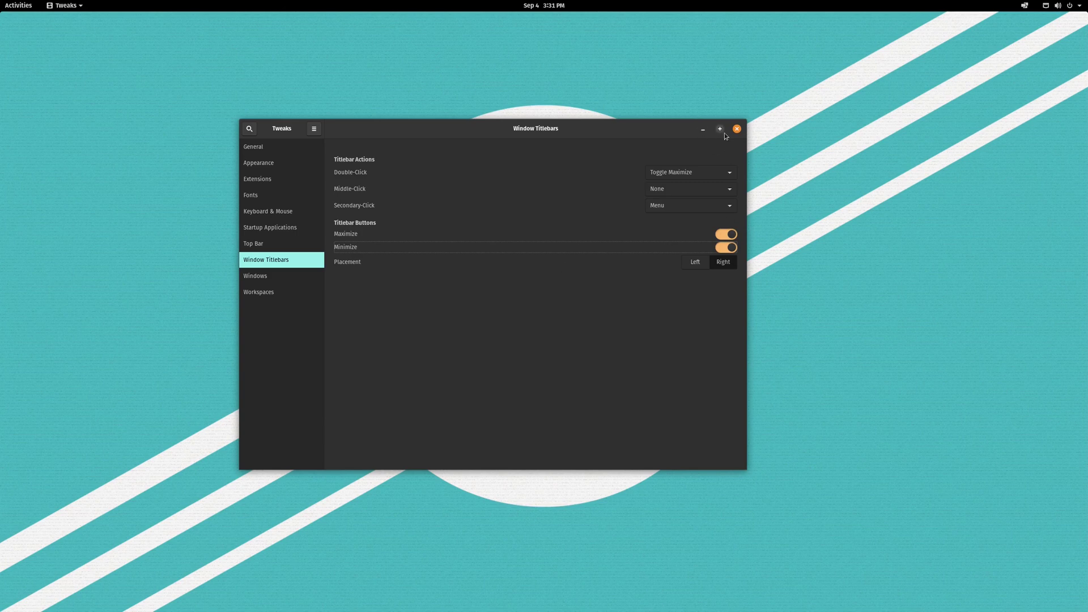
Step: Test the new buttons by maximizing, restoring and minimizing Tweaks, then bring it back
left_click(723, 131)
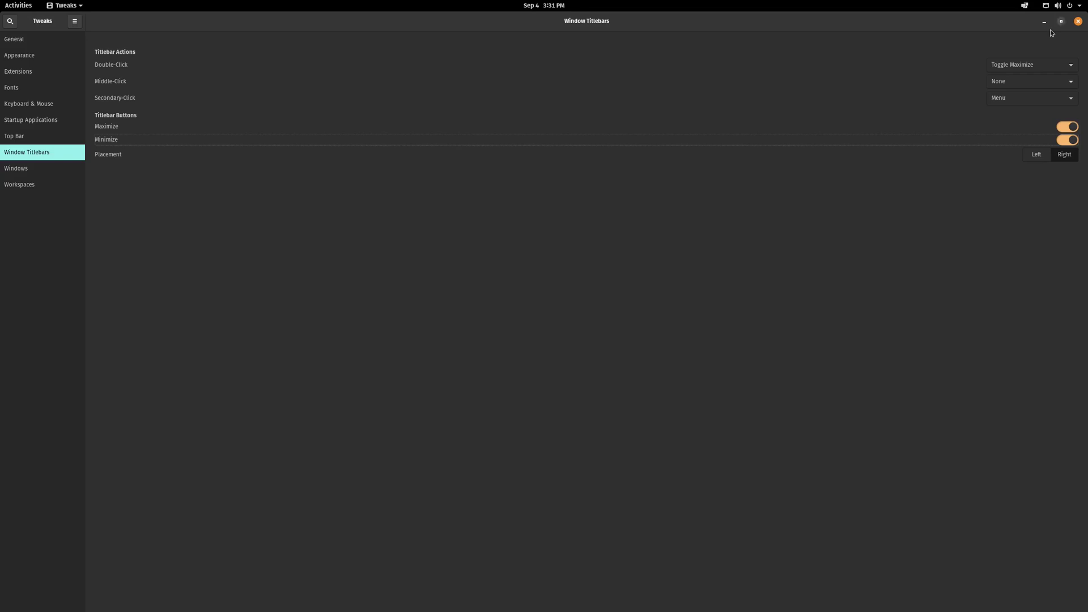
left_click(1062, 21)
left_click(704, 130)
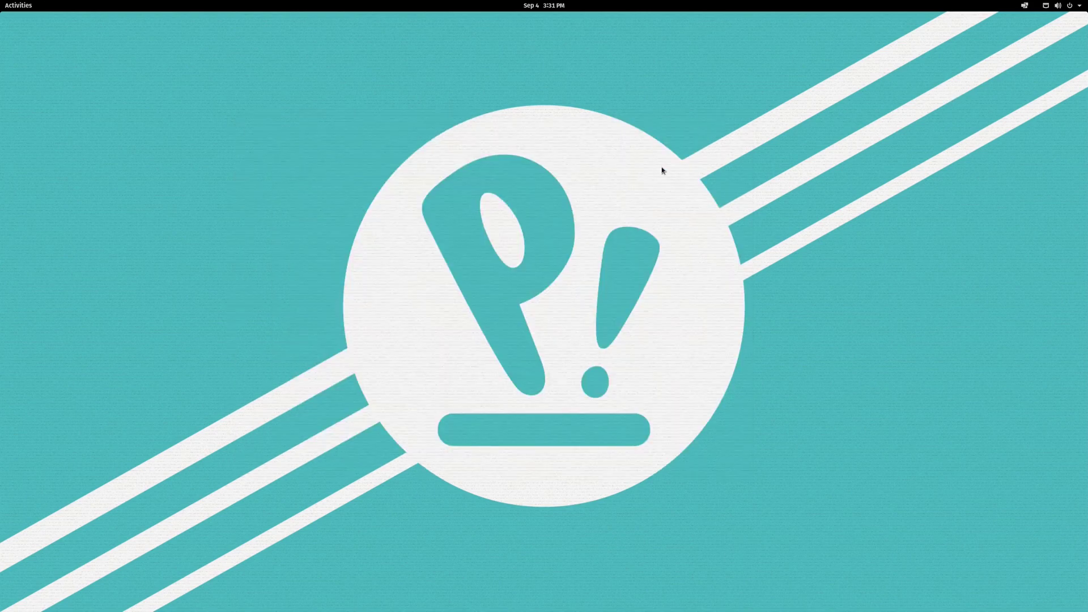
key("alt+Tab")
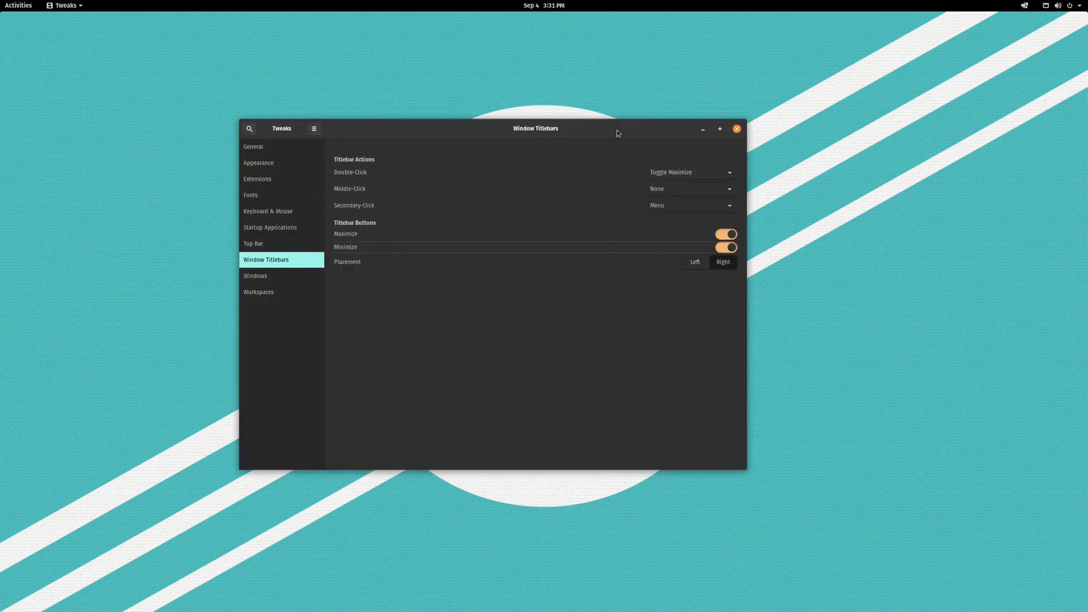
left_click_drag(617, 132, 662, 204)
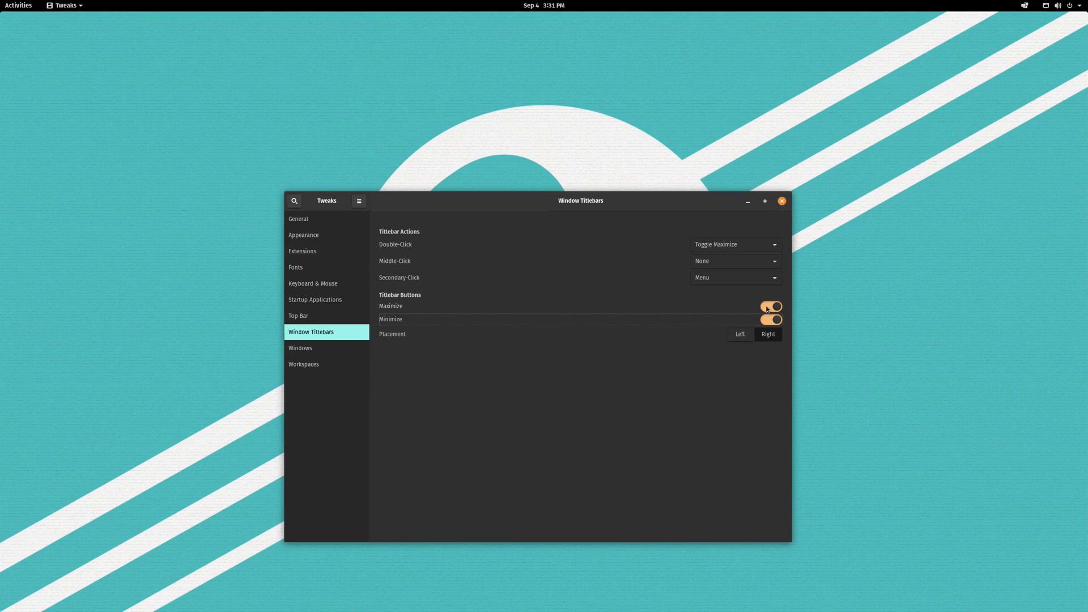
Step: Try titlebar button Placement on Left, then leave it on Right
left_click(740, 333)
left_click(768, 334)
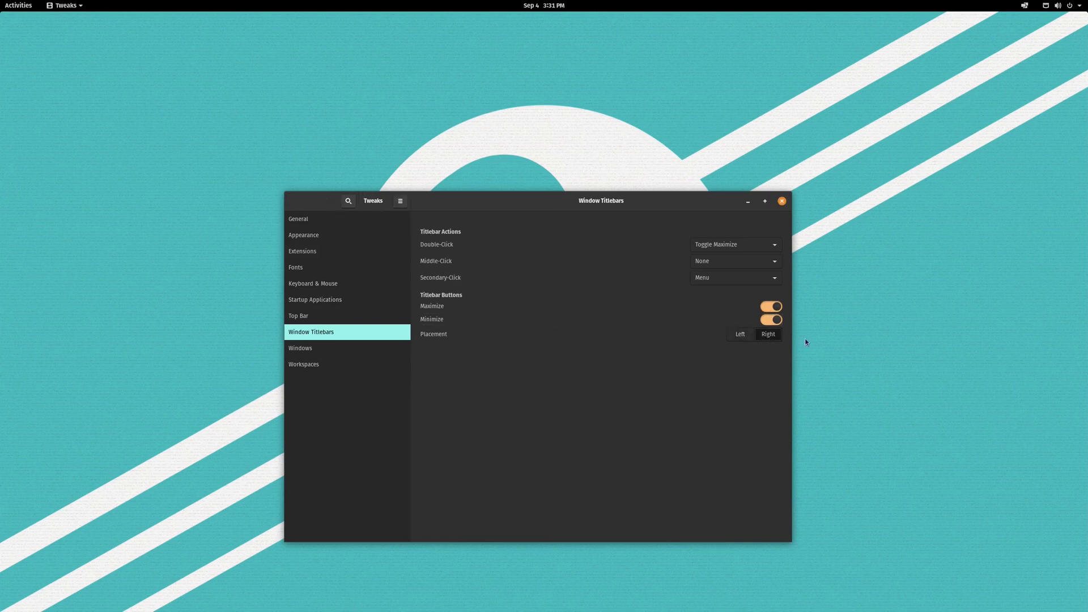
left_click(743, 336)
left_click(768, 334)
Step: Readjust the Tweaks window and switch the Maximize and Minimize buttons back off
left_click_drag(616, 213, 631, 170)
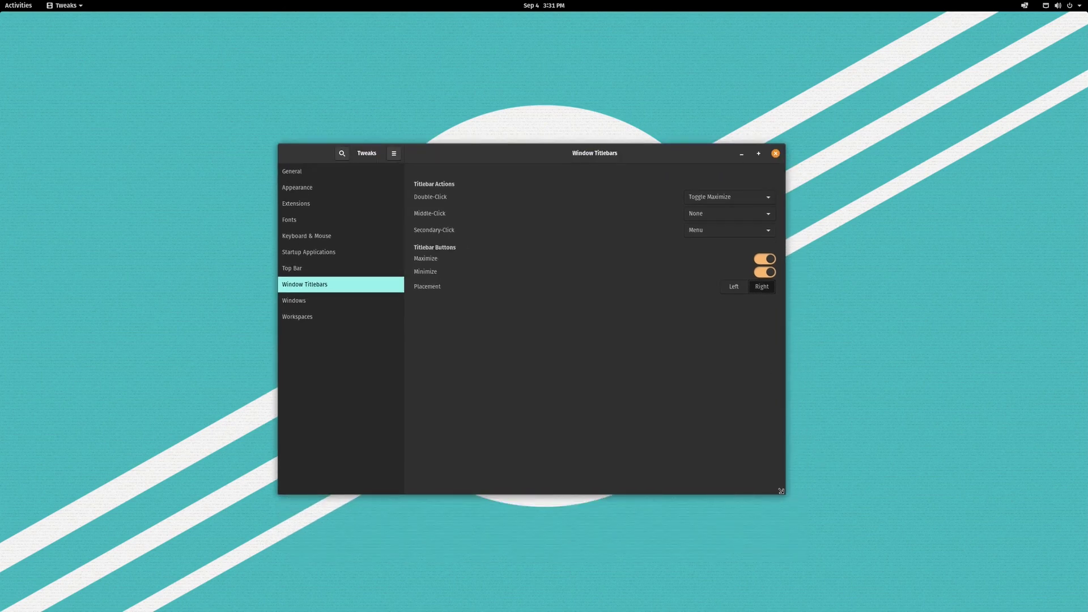
left_click_drag(782, 493, 806, 503)
left_click_drag(640, 152, 611, 181)
left_click(771, 286)
left_click(772, 299)
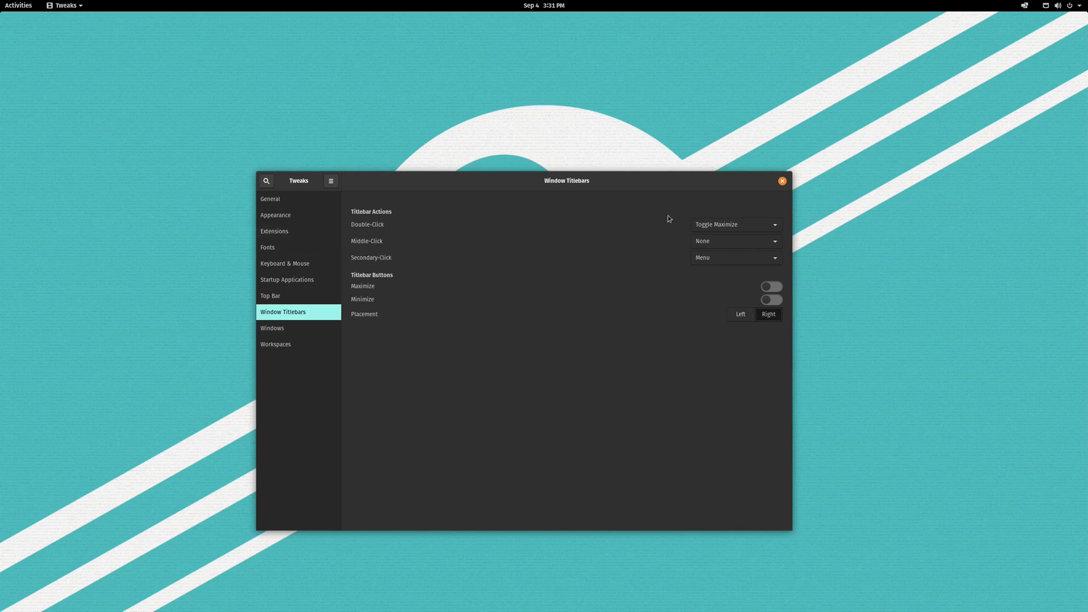
Step: Double-click the Tweaks titlebar repeatedly to maximize and restore the window
double_click(657, 183)
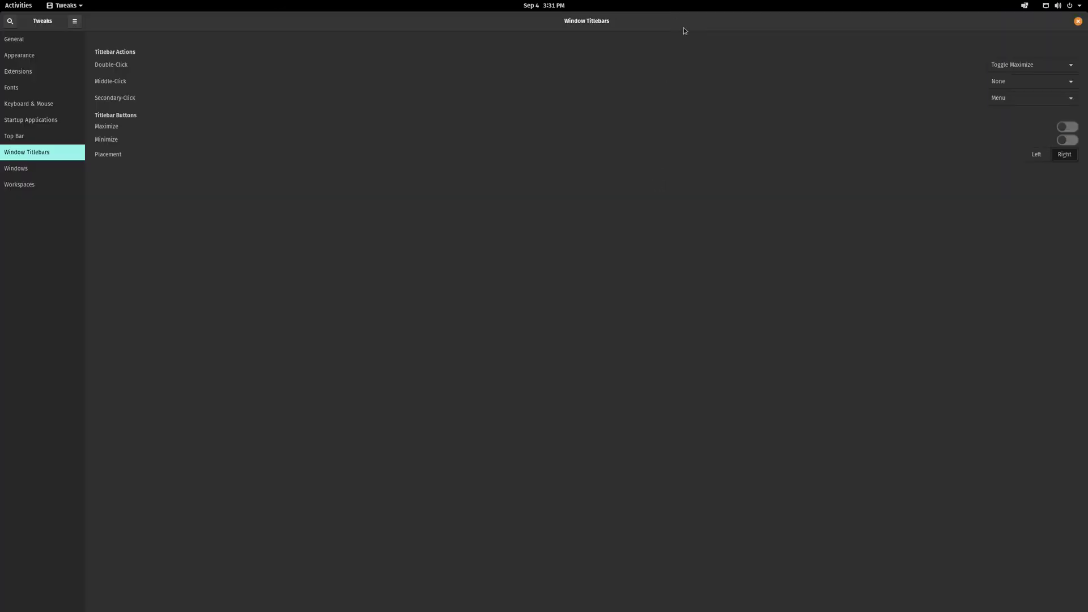
double_click(684, 28)
double_click(657, 185)
double_click(663, 18)
double_click(642, 181)
double_click(640, 29)
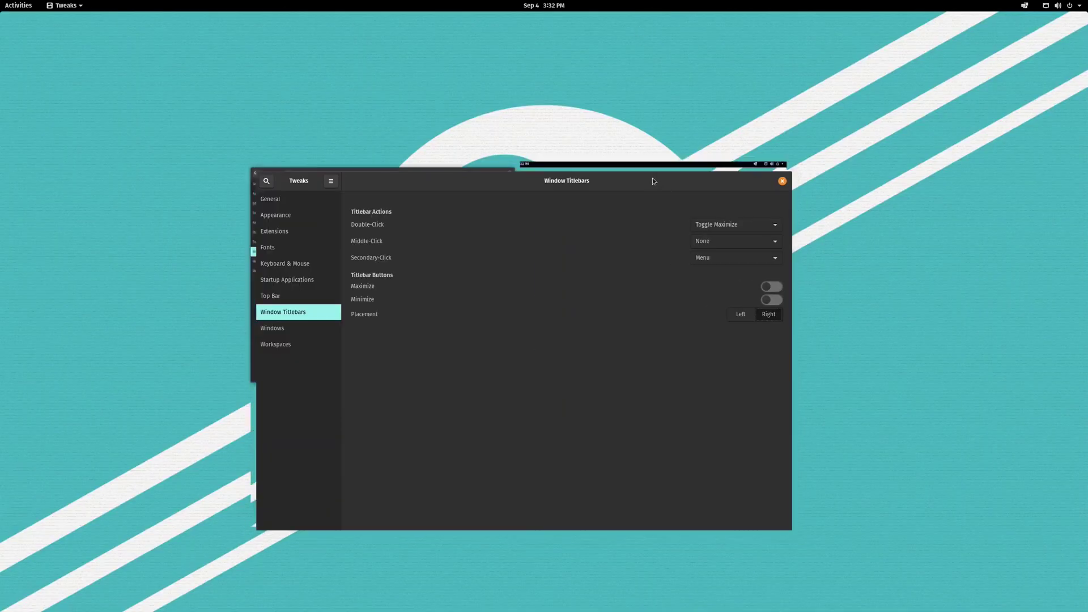
double_click(652, 179)
double_click(626, 22)
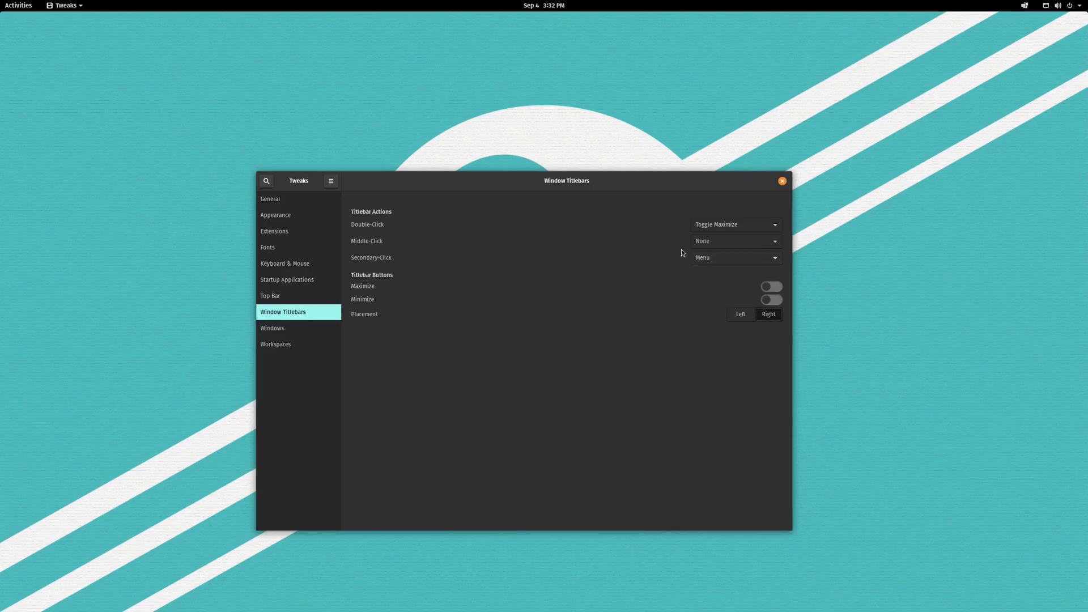
Step: Set the Middle-Click titlebar action to Minimize and leave the titlebar buttons off
left_click(708, 242)
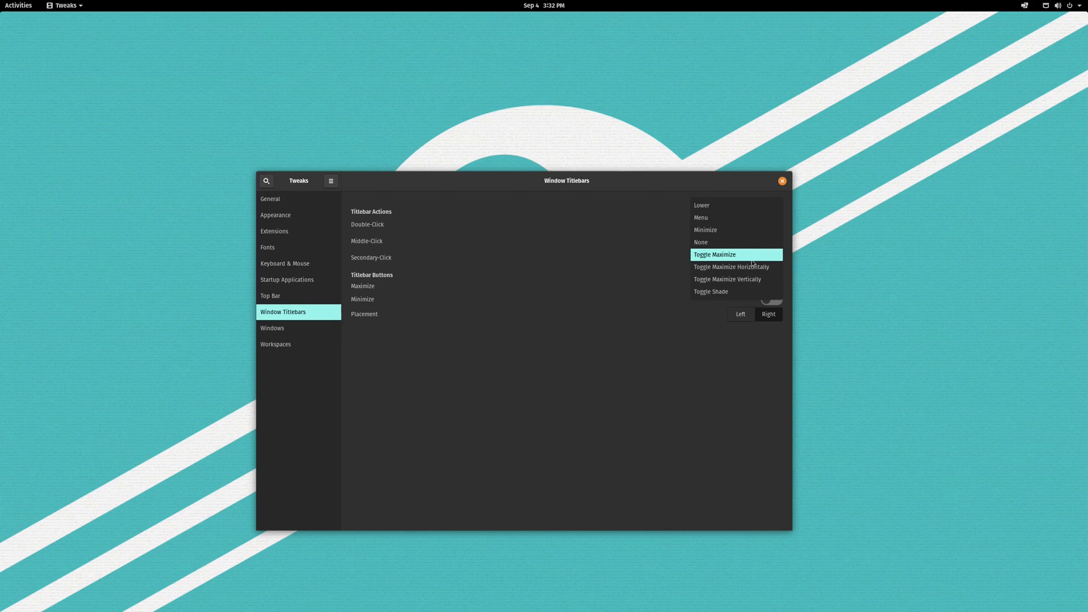
left_click(723, 230)
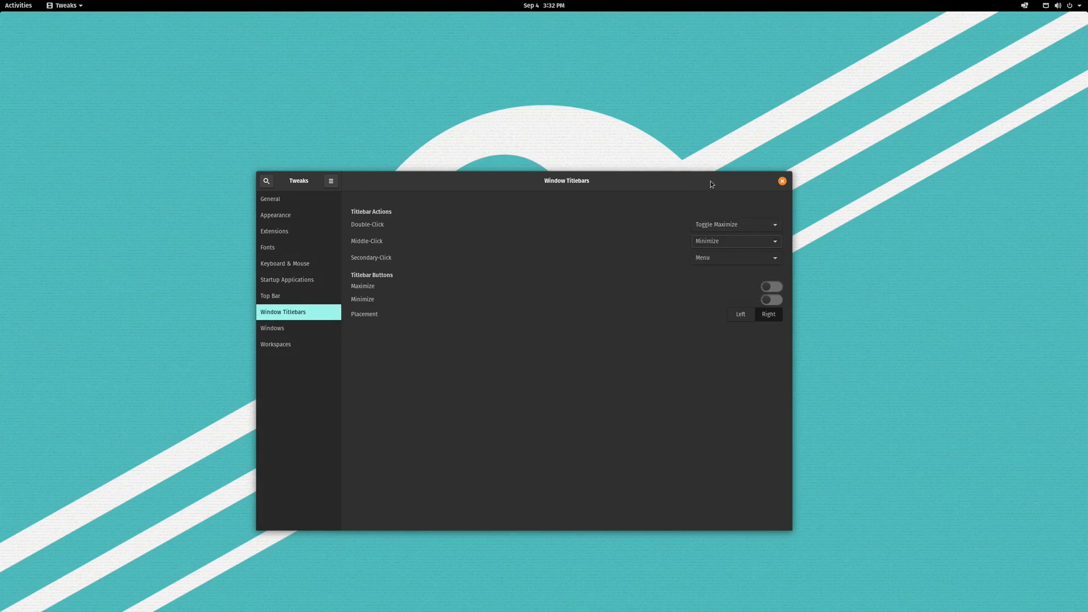
left_click(776, 304)
left_click(777, 288)
left_click(774, 300)
Step: Middle-click the titlebar to minimize Tweaks, restore it from the overview, and repeat after a double-click maximize
middle_click(611, 180)
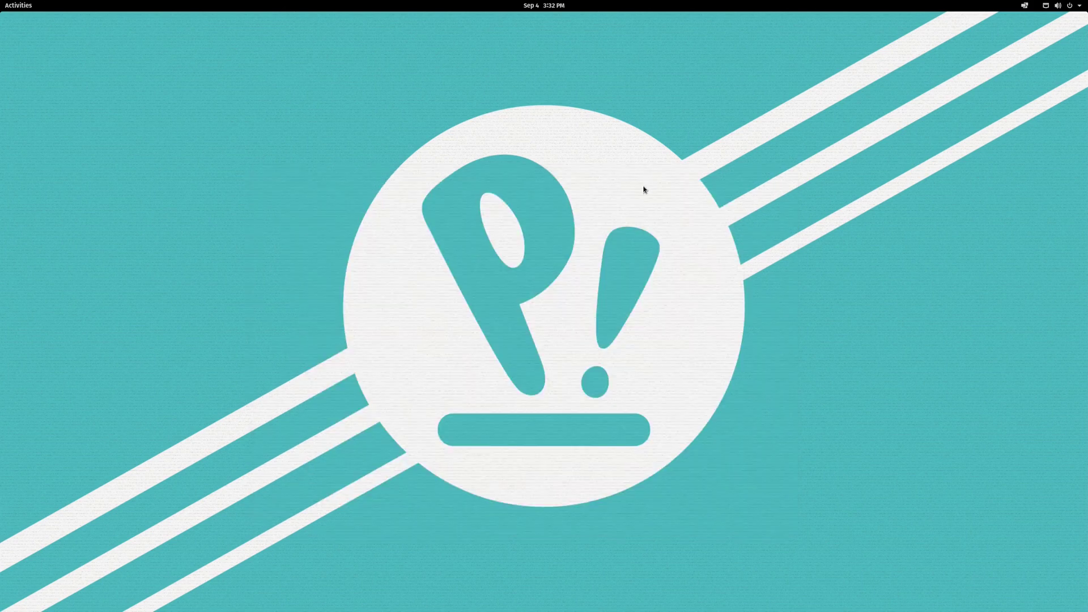
key("super")
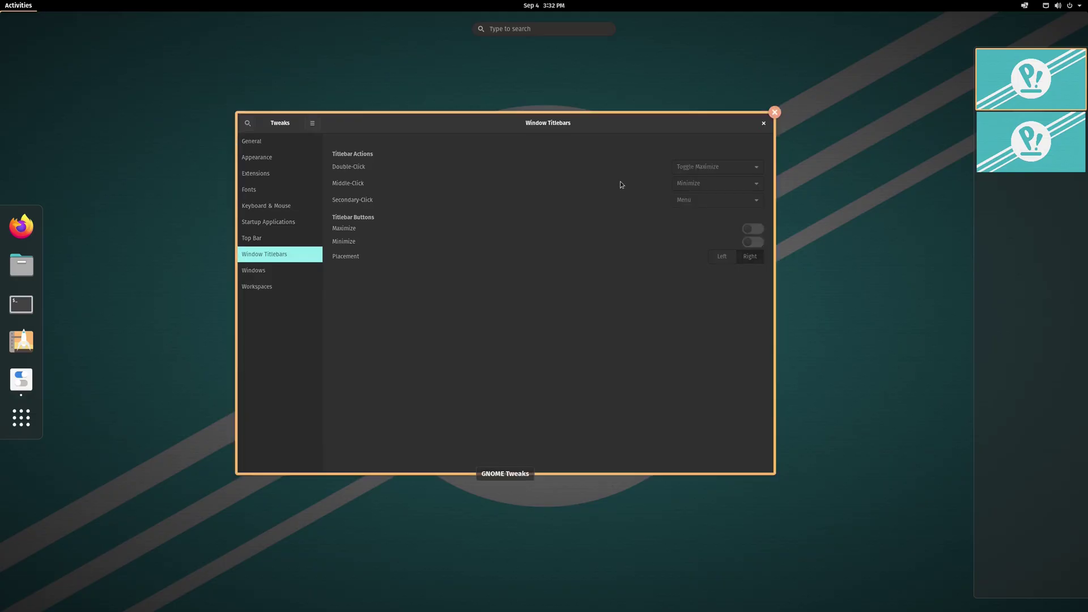
left_click(620, 181)
double_click(637, 179)
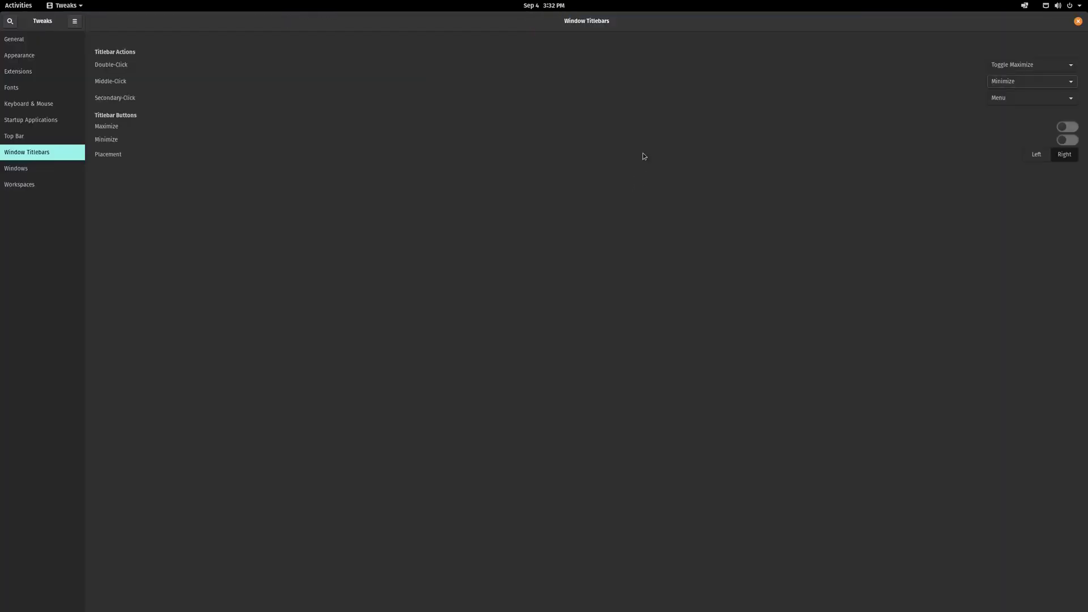
double_click(666, 25)
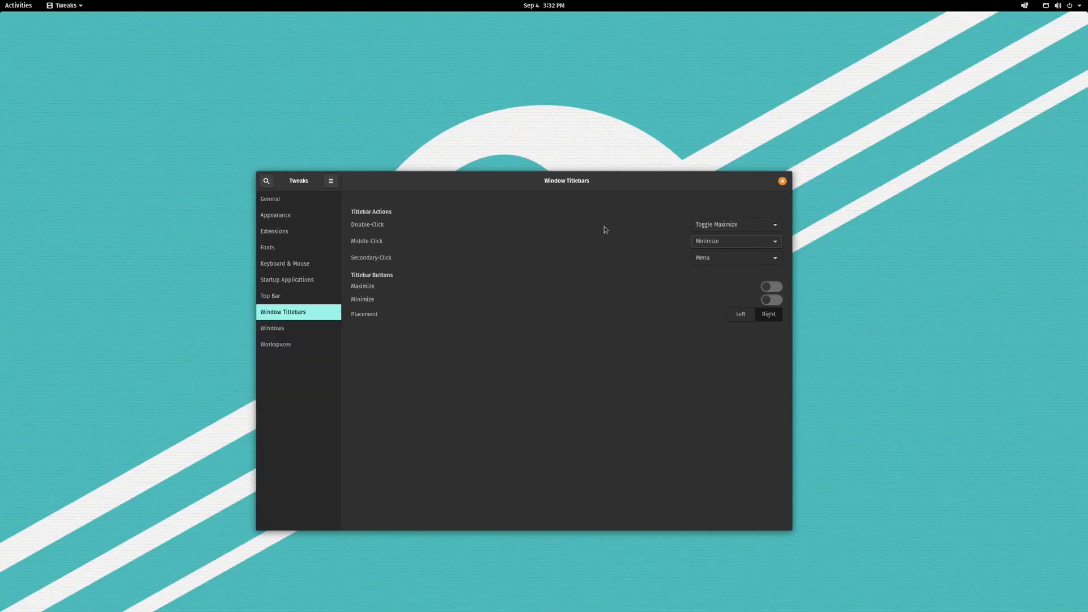
middle_click(611, 184)
key("super")
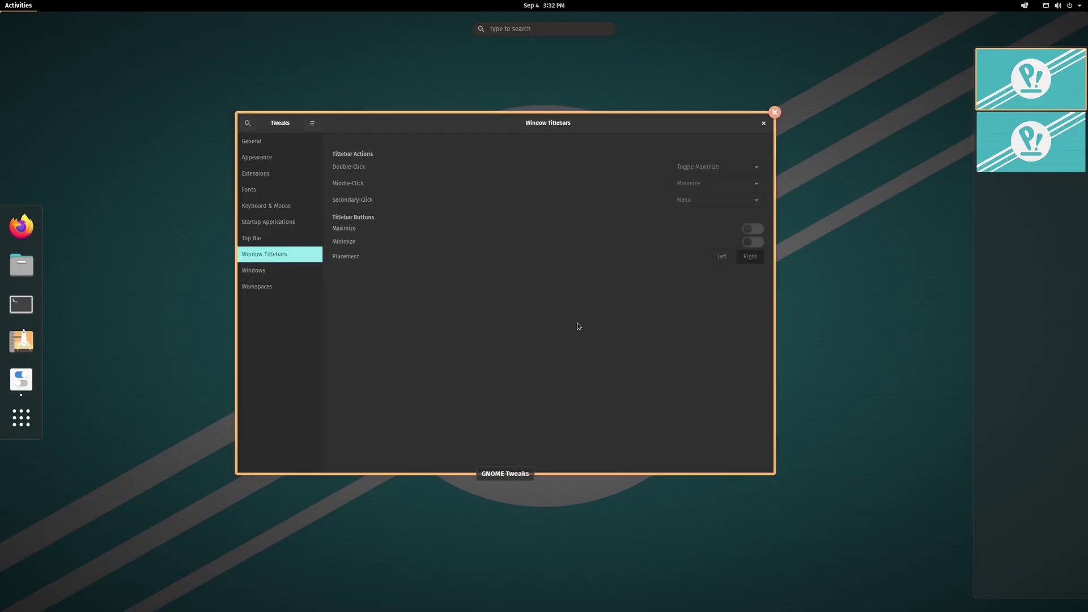
left_click(577, 322)
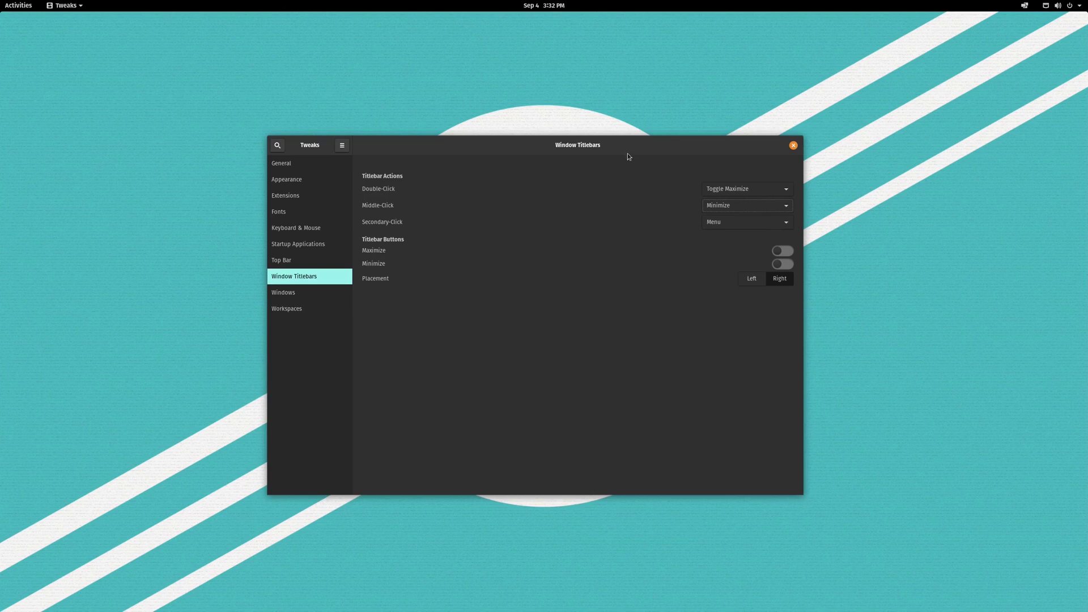
left_click_drag(628, 153, 641, 188)
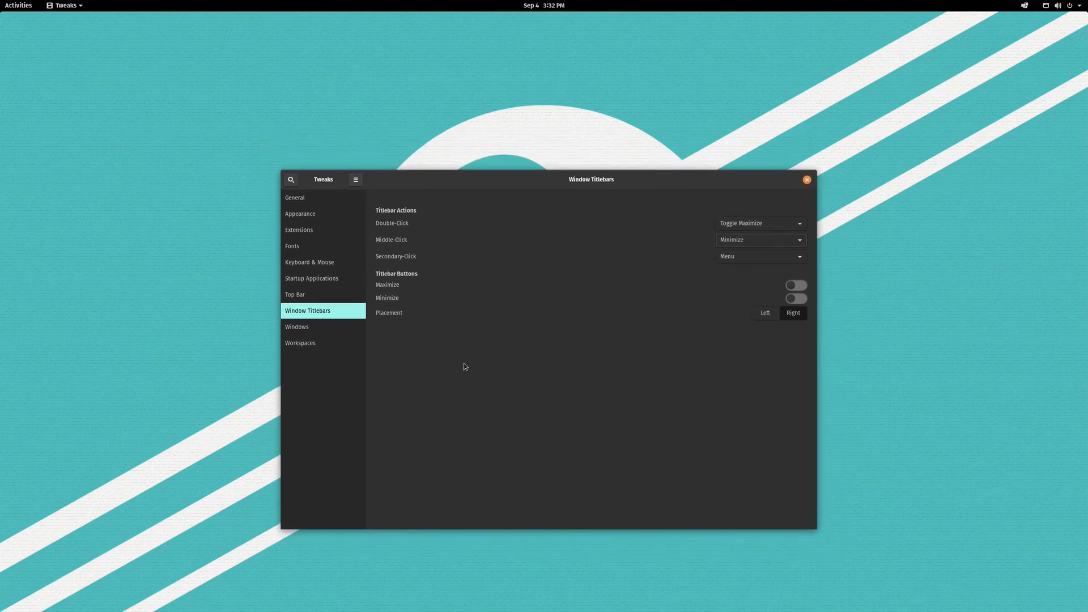
Step: On the Windows page, open a terminal beside Tweaks and set Window Focus to Focus on Hover
left_click(328, 329)
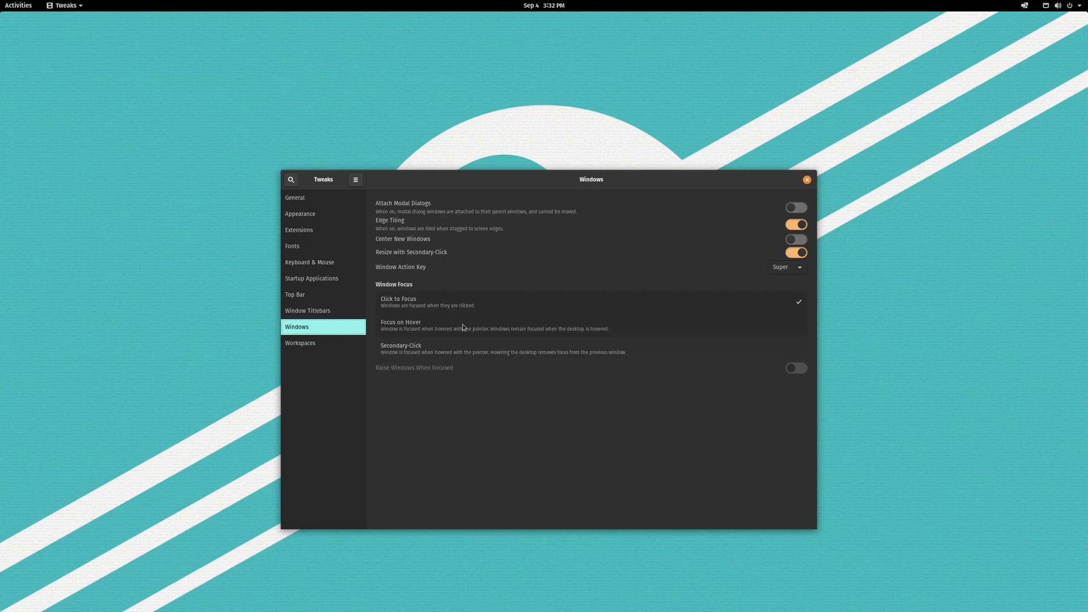
left_click_drag(477, 185, 601, 164)
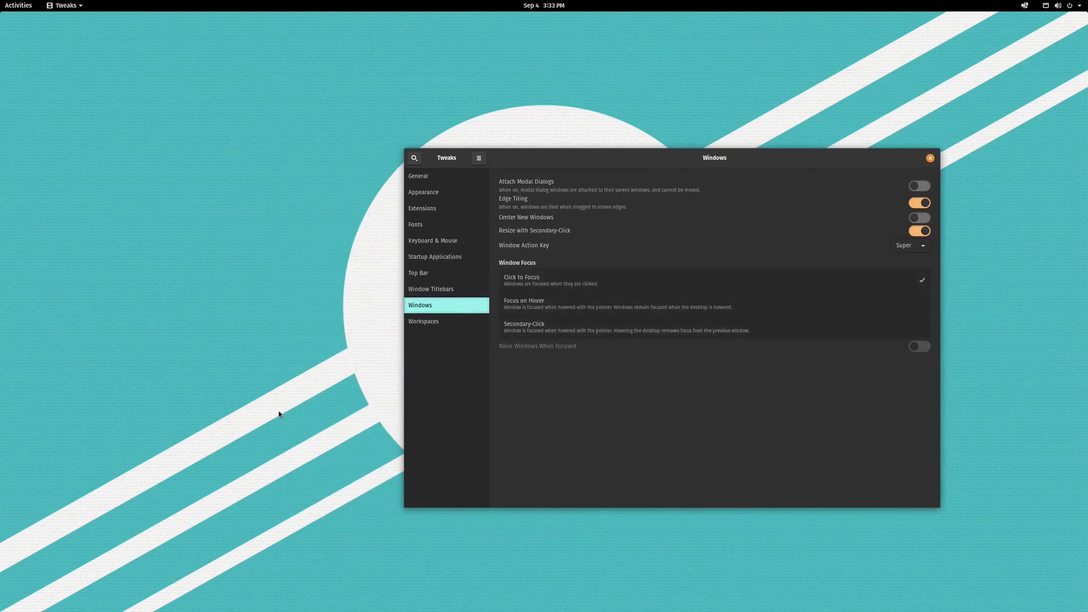
key("ctrl+alt+t")
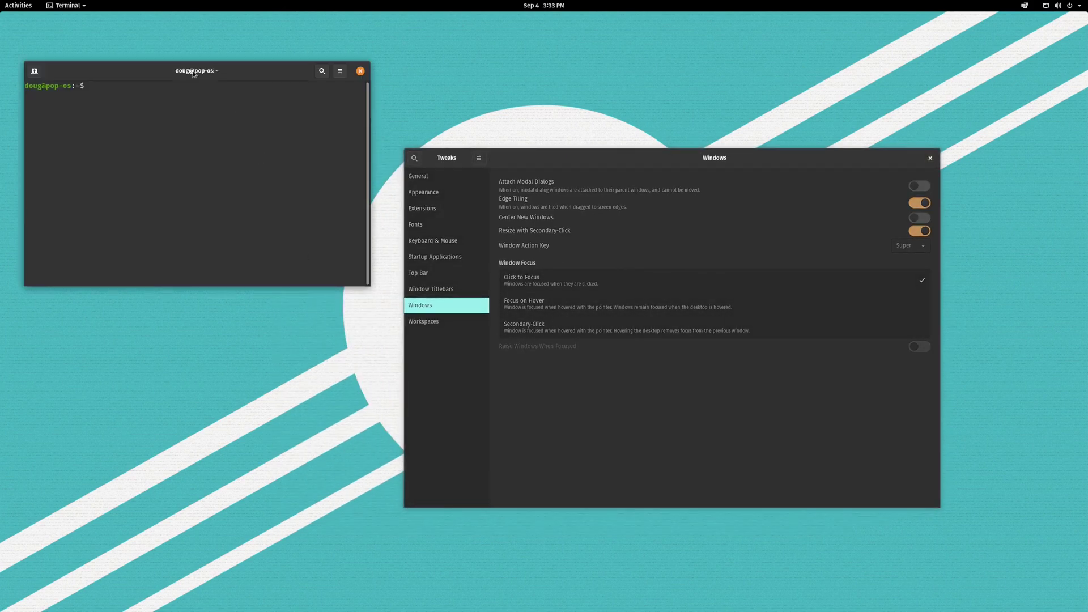
left_click_drag(193, 71, 239, 242)
left_click(587, 304)
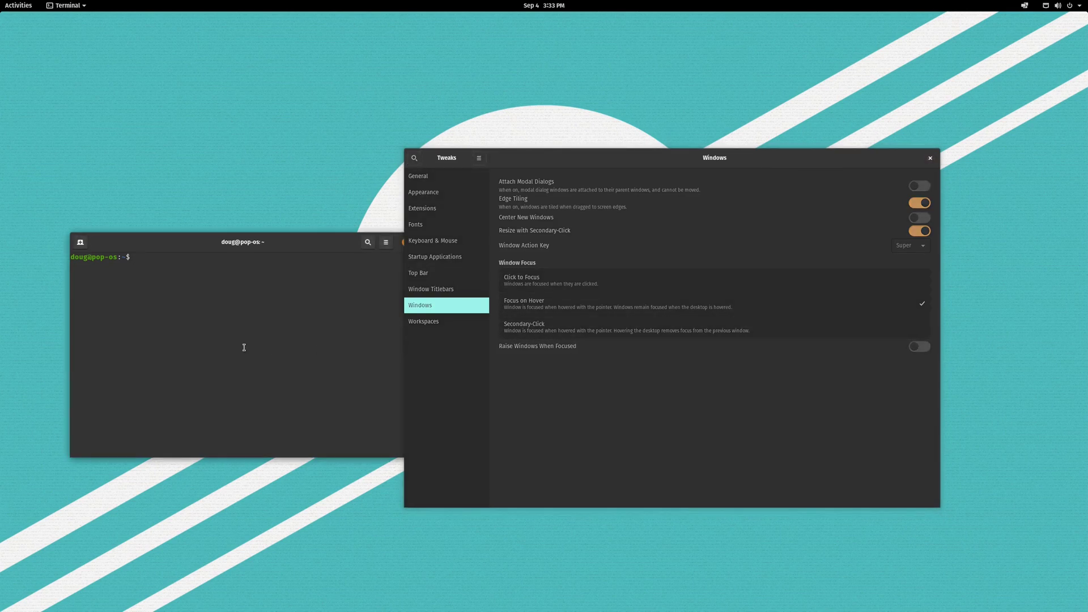
Step: Type test text in the terminal under hover focus, then set Window Focus back to Click to Focus
left_click_drag(591, 162, 482, 153)
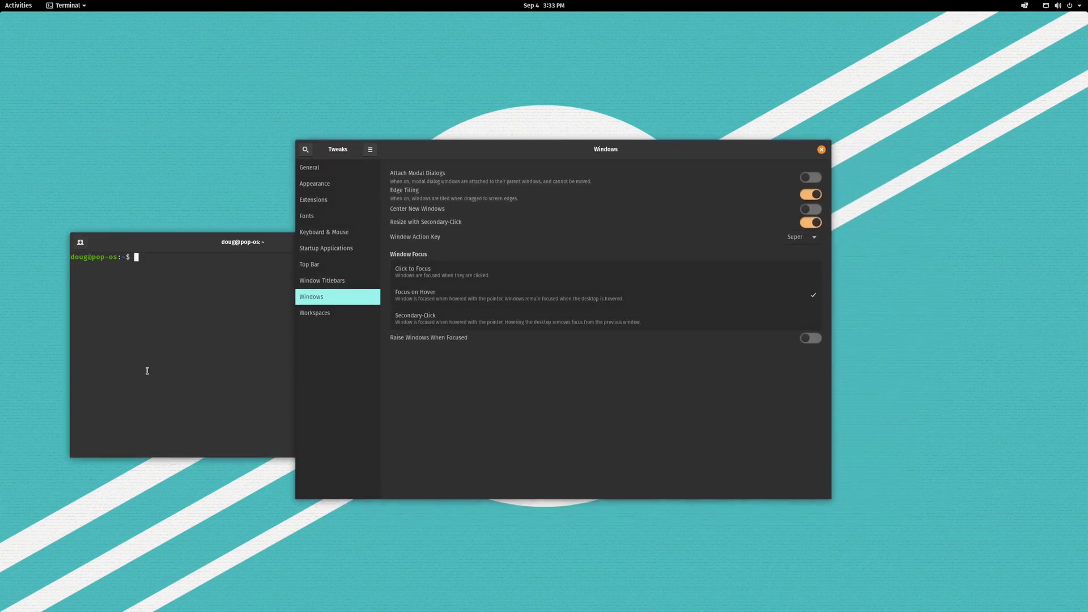
type("dfdasfadfadfadfdfadf")
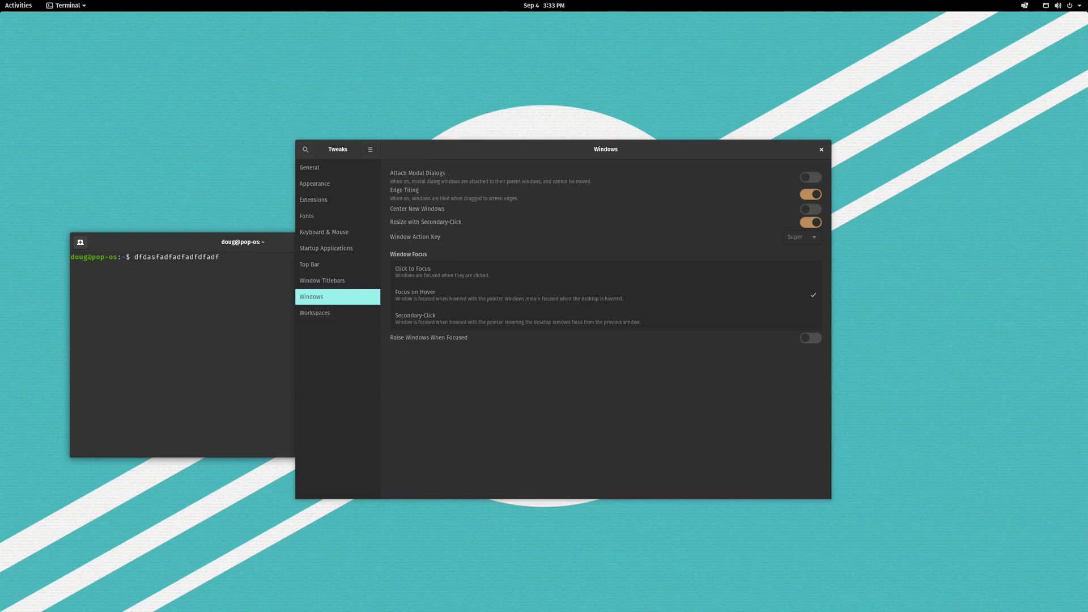
key("BackSpace")
key("BackSpace")
key("BackSpace")
key("BackSpace")
key("BackSpace")
key("BackSpace")
key("BackSpace")
key("BackSpace")
key("BackSpace")
key("BackSpace")
key("BackSpace")
key("BackSpace")
key("BackSpace")
key("BackSpace")
key("BackSpace")
key("BackSpace")
key("BackSpace")
key("BackSpace")
key("BackSpace")
key("BackSpace")
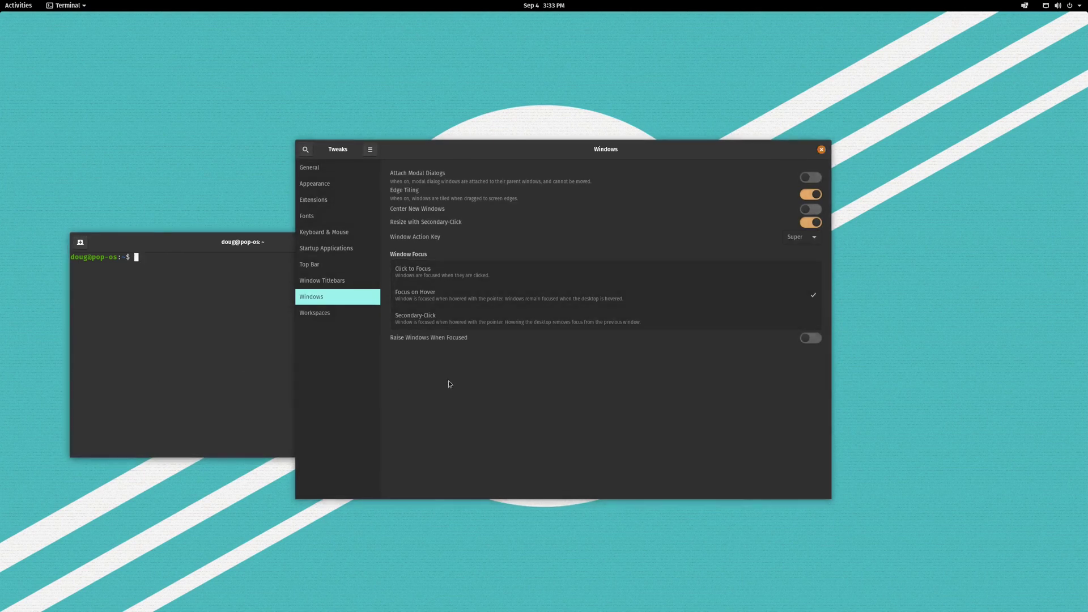
type("jfdaklfjl;aksd")
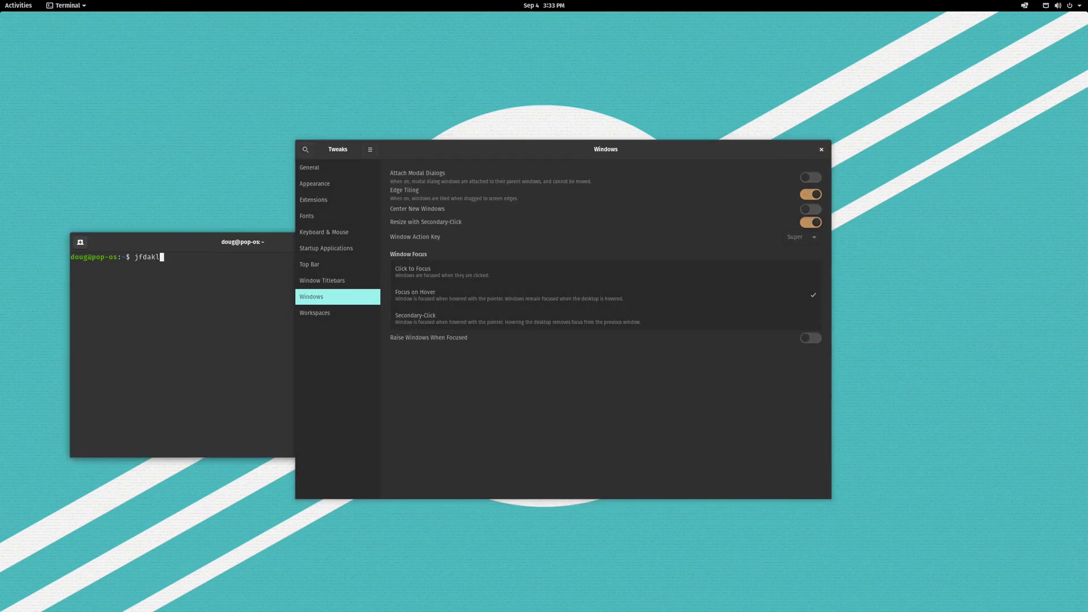
key("BackSpace")
key("BackSpace")
key("BackSpace")
key("BackSpace")
key("BackSpace")
key("BackSpace")
key("BackSpace")
key("BackSpace")
key("BackSpace")
key("BackSpace")
key("BackSpace")
key("BackSpace")
key("BackSpace")
key("BackSpace")
left_click(490, 265)
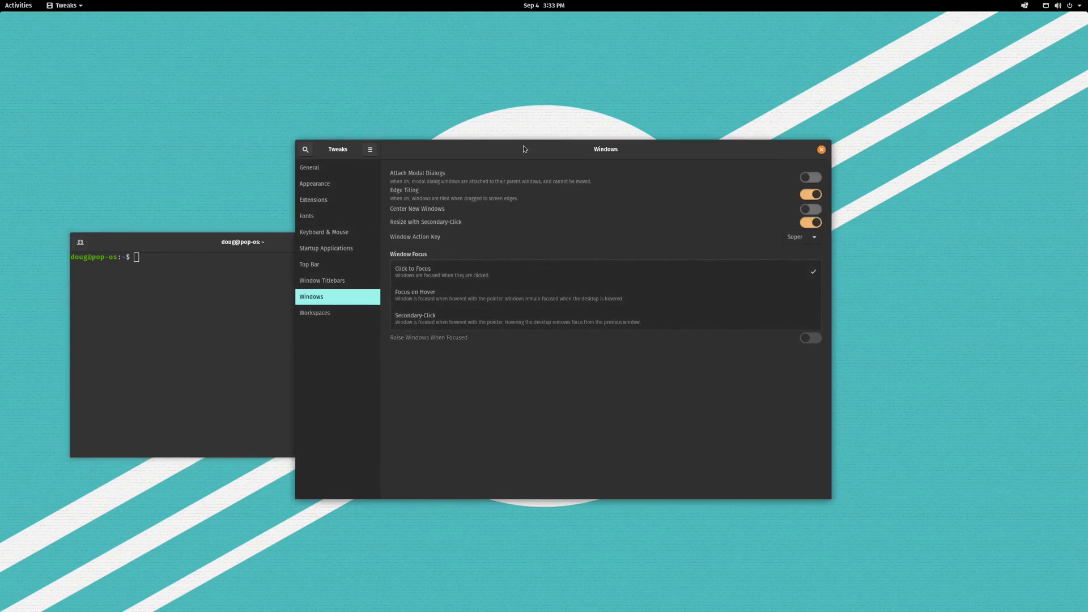
left_click_drag(523, 149, 640, 160)
Step: Go to Keyboard & Mouse and open the Additional Layout Options dialog
left_click(448, 243)
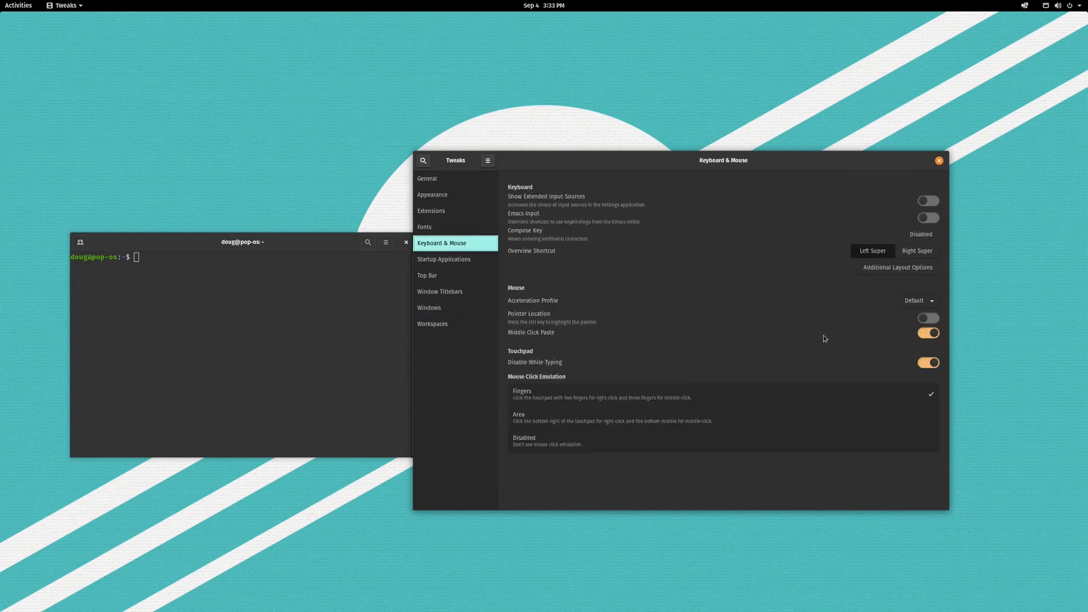
left_click_drag(603, 161, 535, 134)
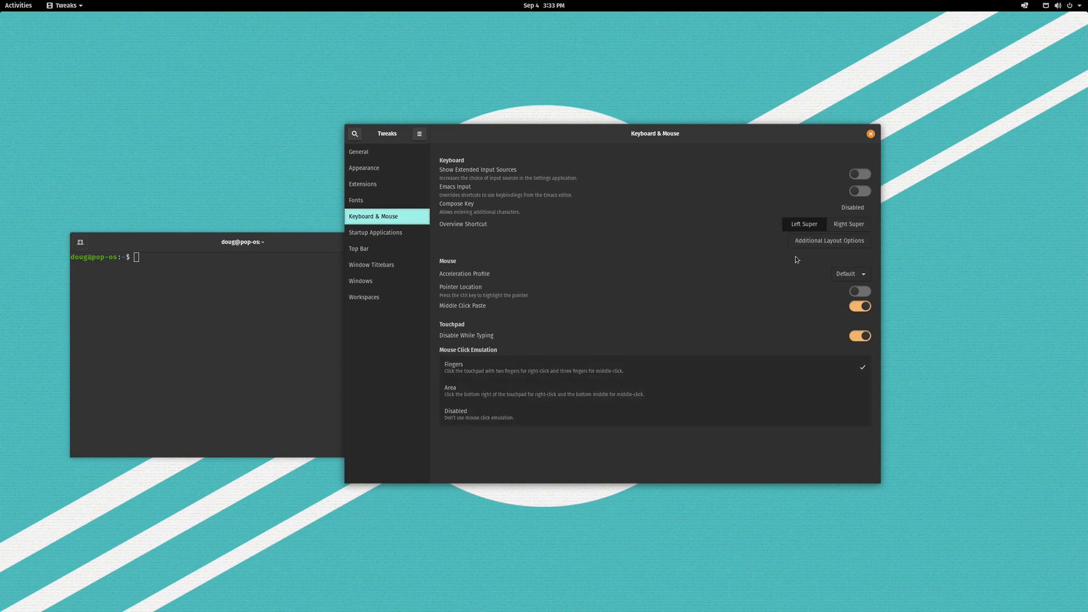
left_click(834, 246)
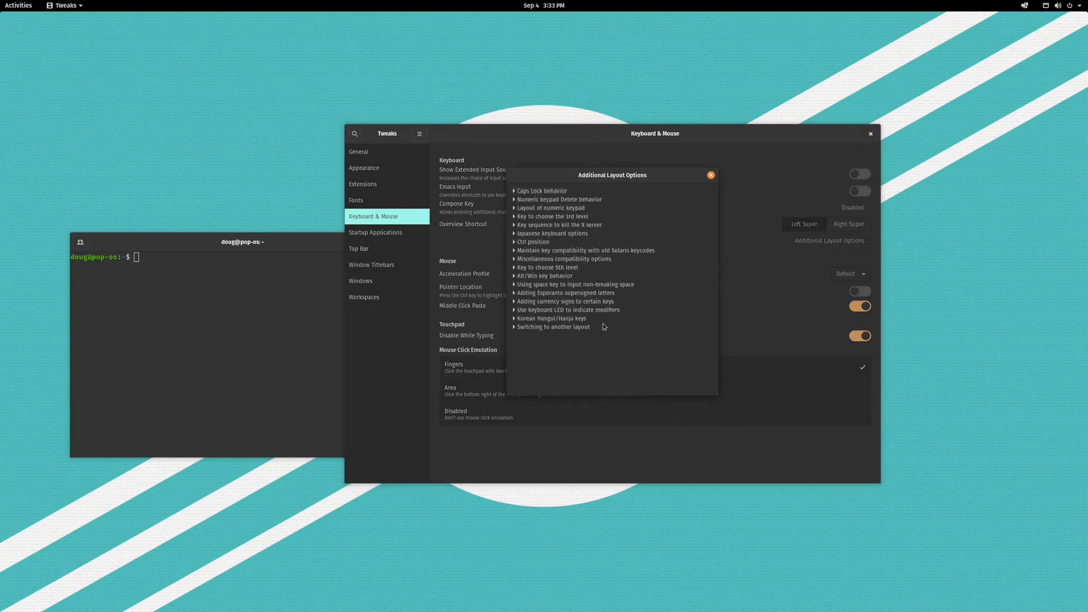
left_click(515, 242)
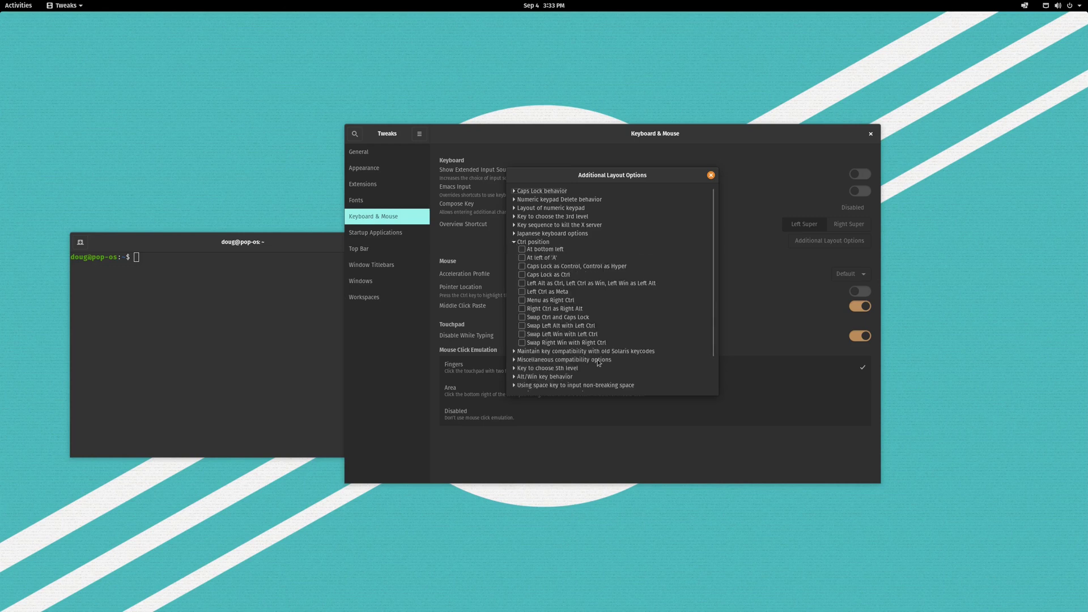
left_click(517, 243)
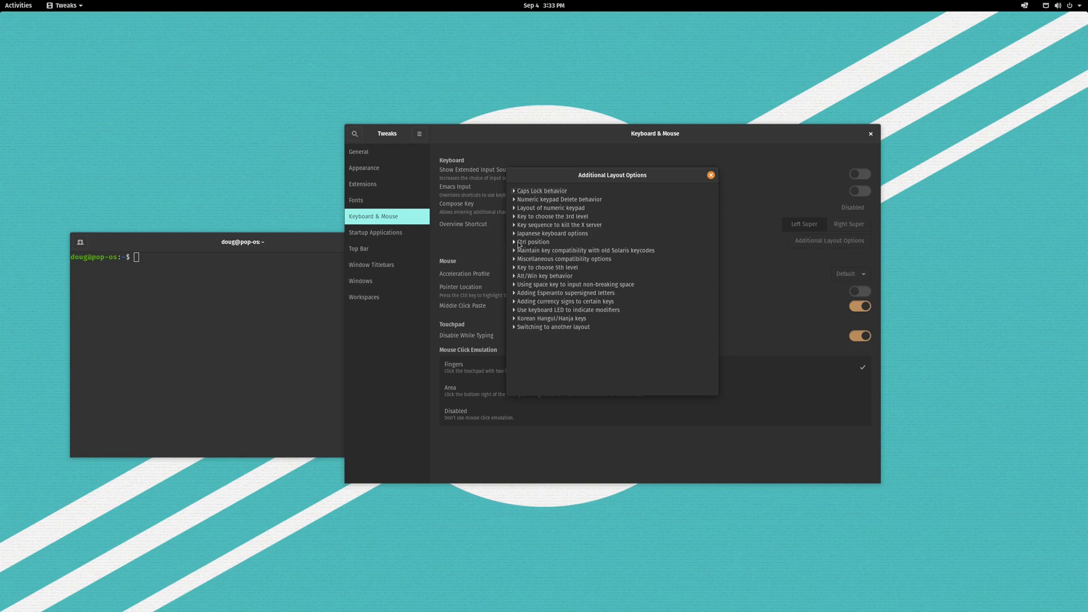
left_click(519, 244)
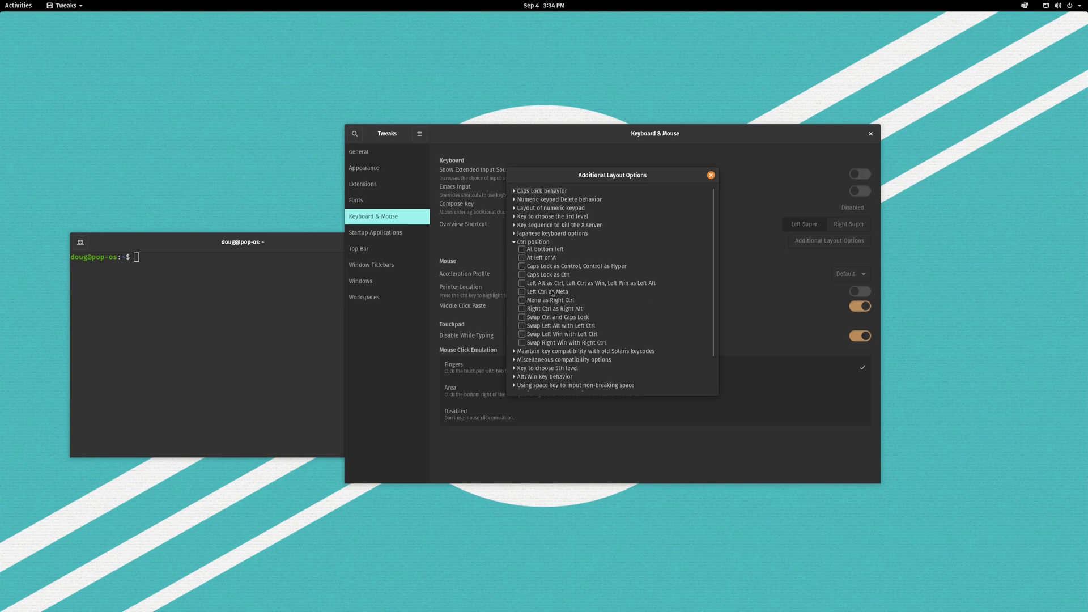
left_click(537, 243)
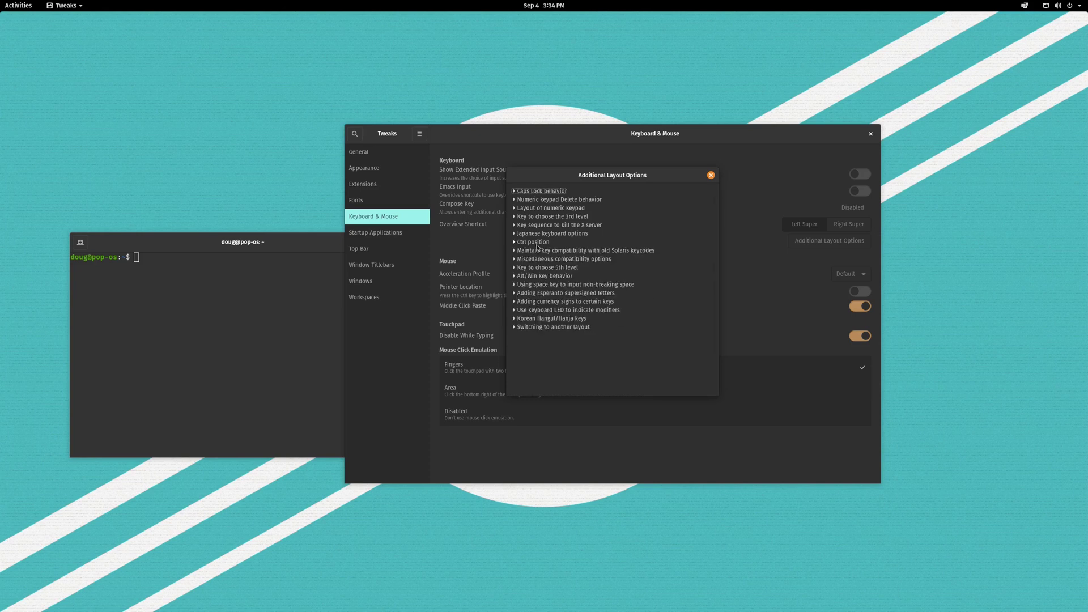
Step: Choose 'Swap ESC and Caps Lock' under Caps Lock behavior, then close the Additional Layout Options dialog
left_click(520, 192)
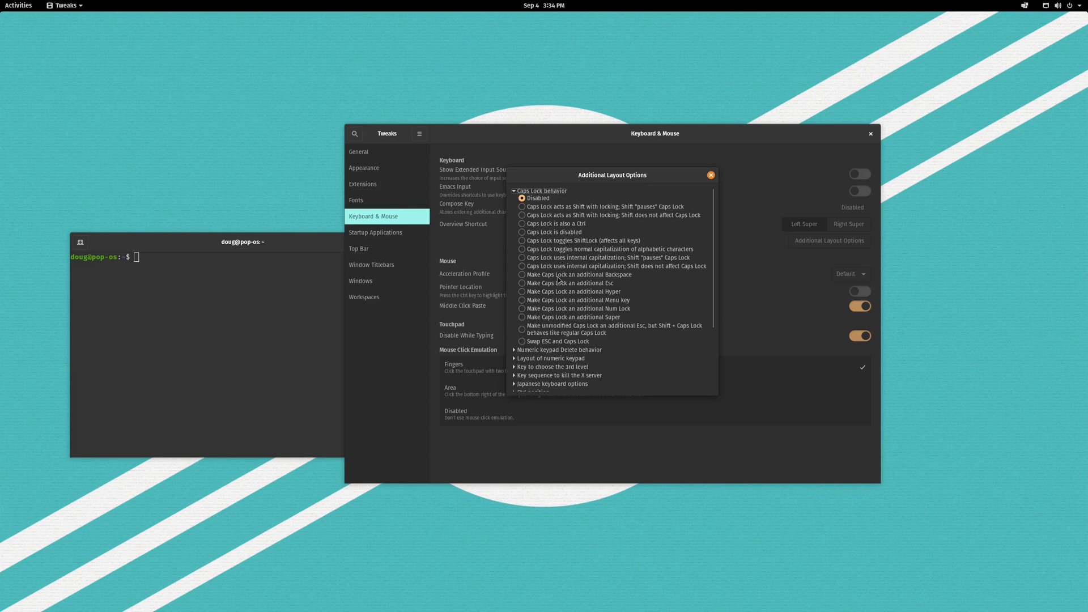
left_click(549, 343)
scroll(618, 356, "down", 1)
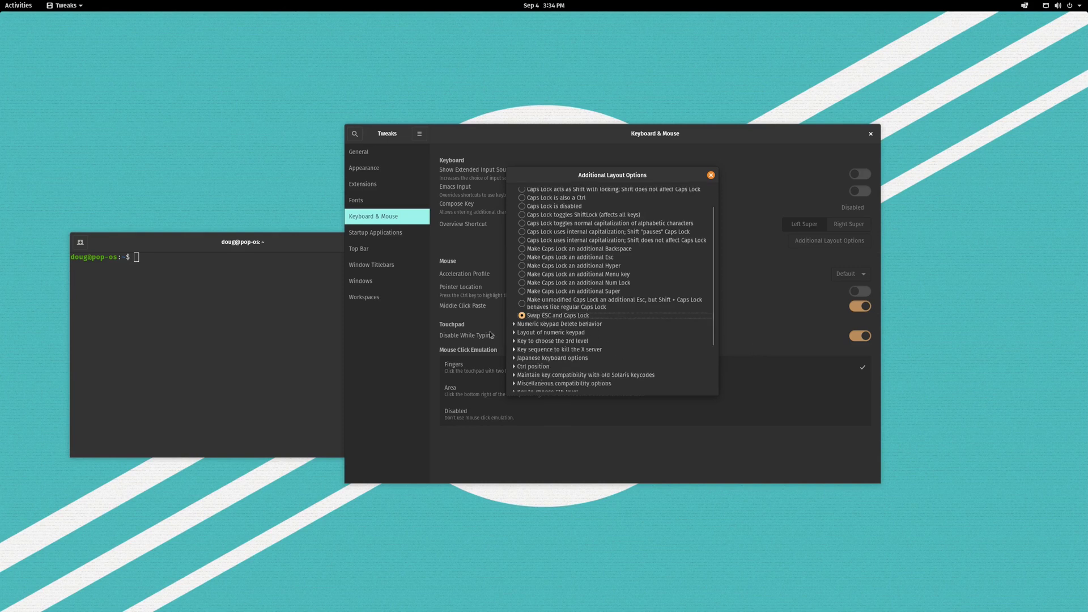
scroll(673, 310, "down", 2)
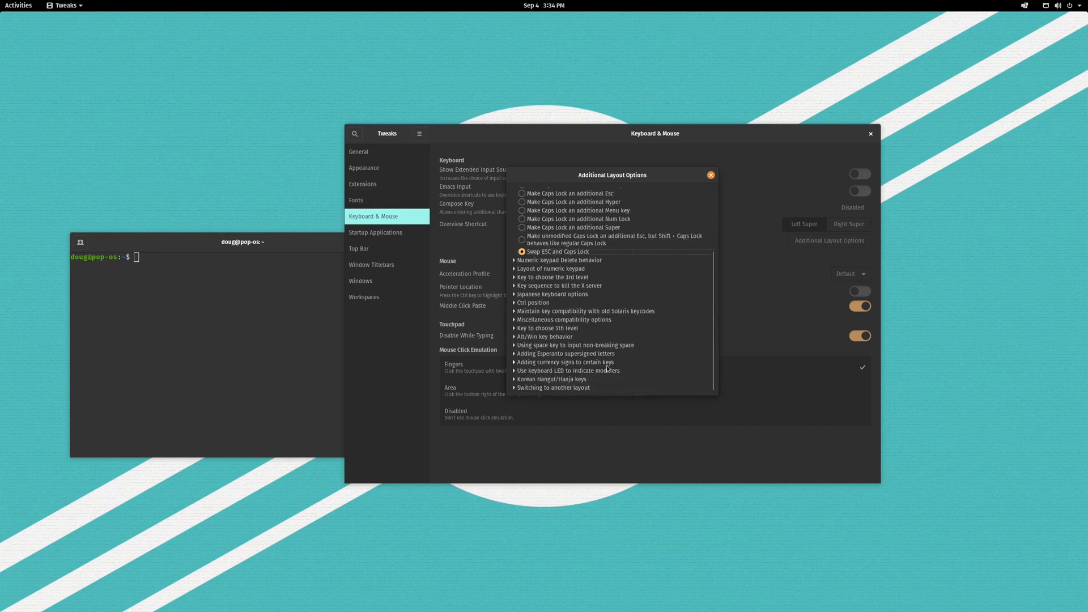
scroll(607, 368, "up", 3)
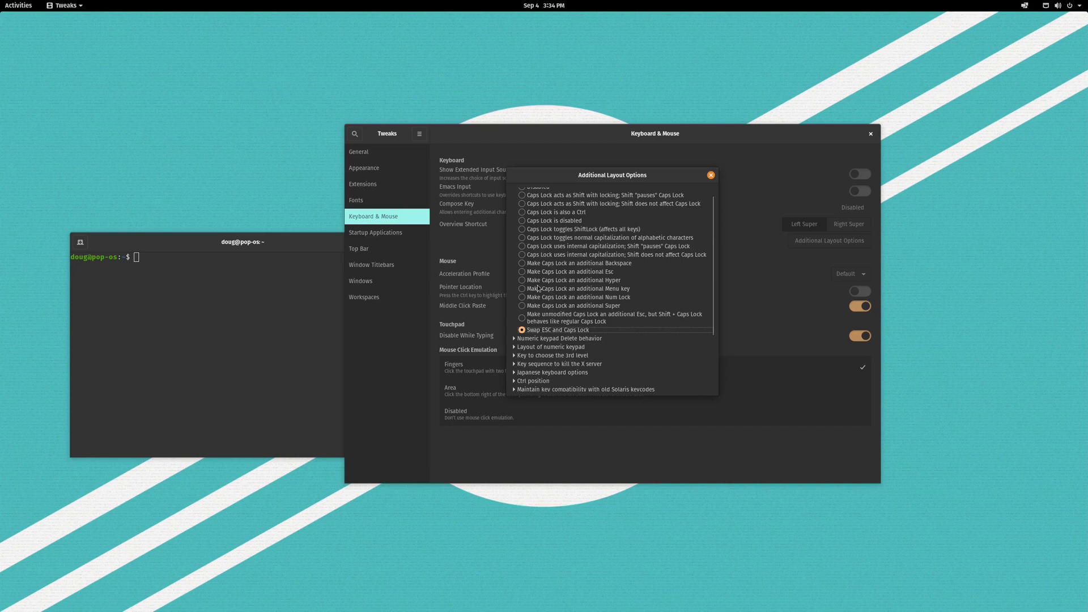
scroll(540, 288, "up", 1)
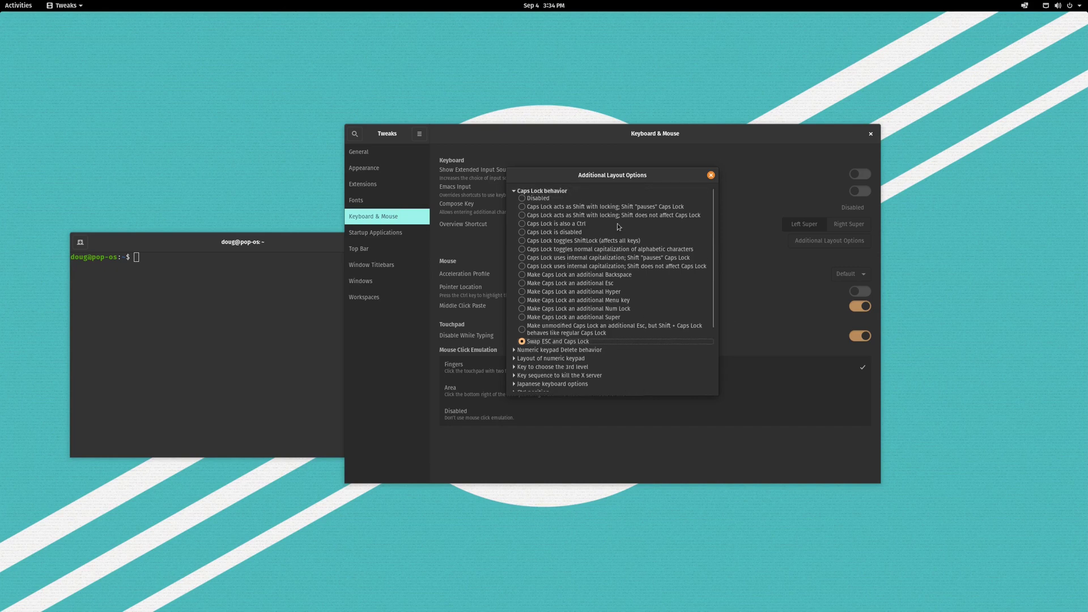
left_click_drag(615, 177, 562, 195)
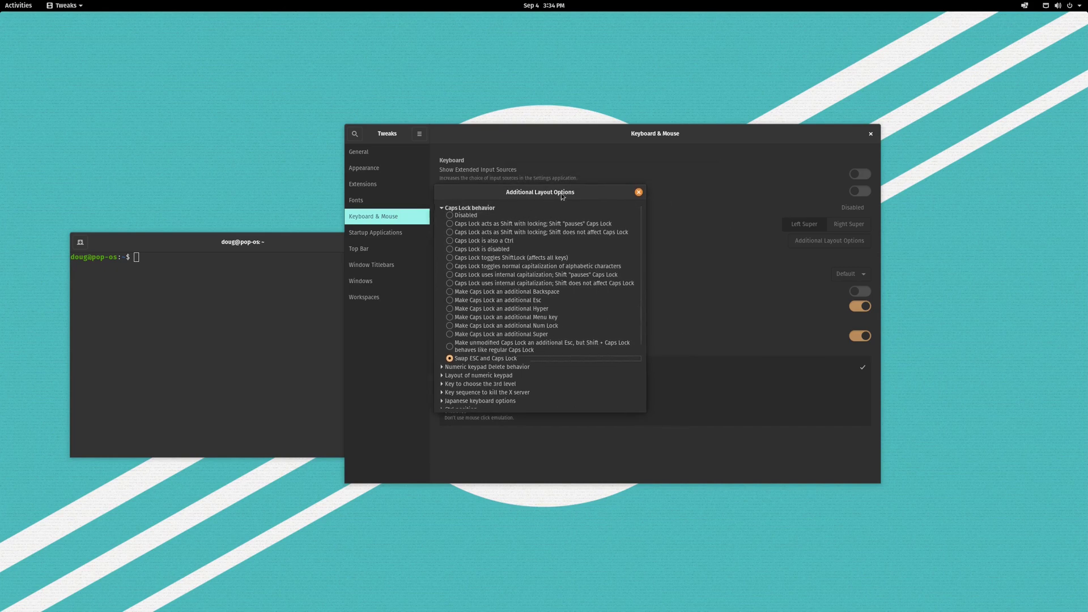
left_click(641, 193)
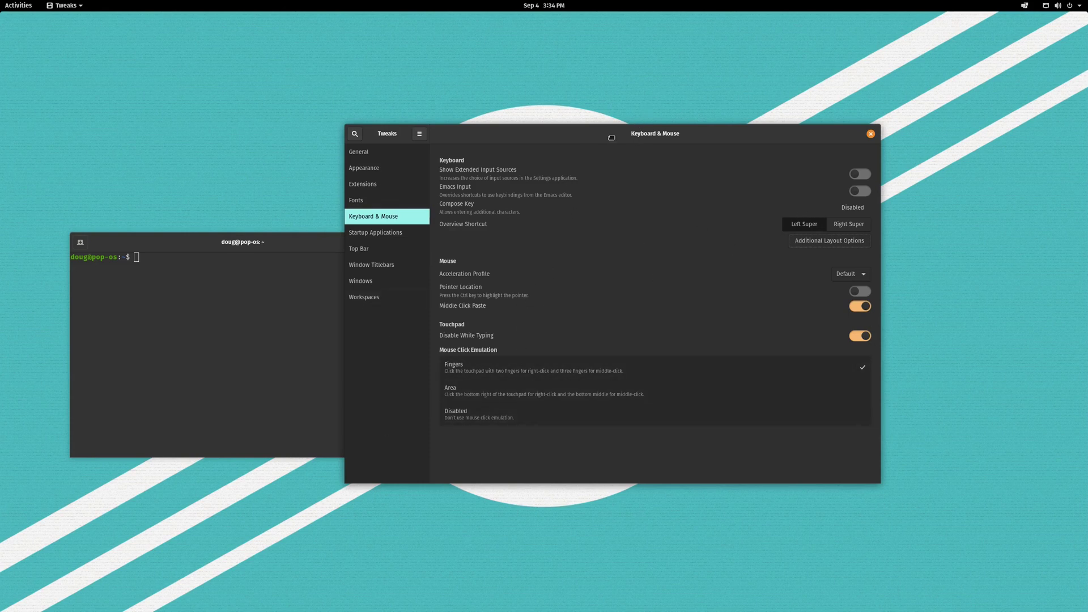
Step: Move Tweaks left and launch Settings from a 'sett' Activities search
left_click_drag(611, 136, 500, 154)
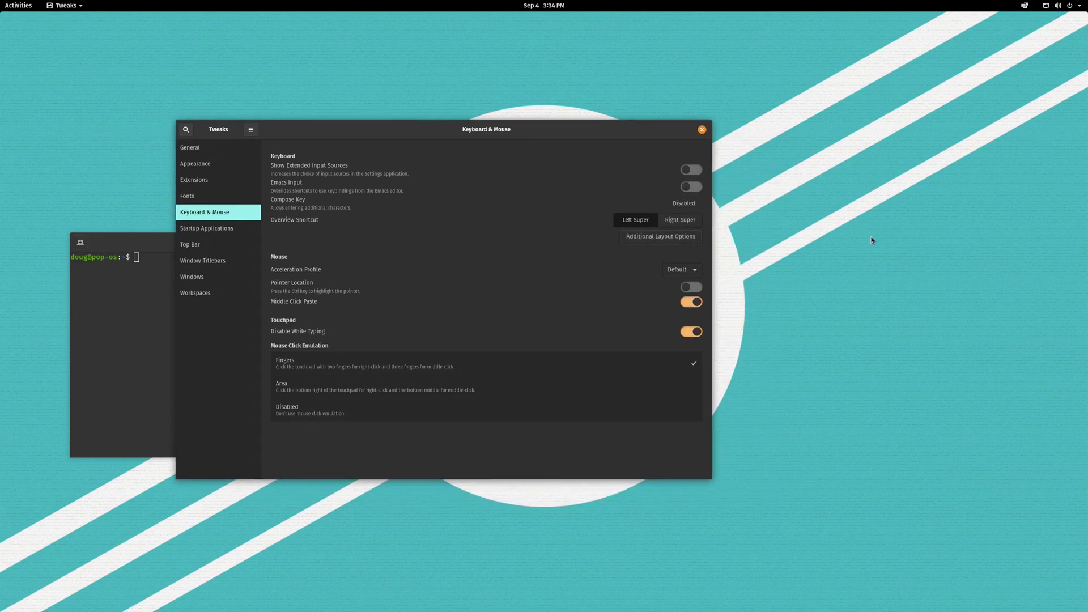
key("super")
type("sett")
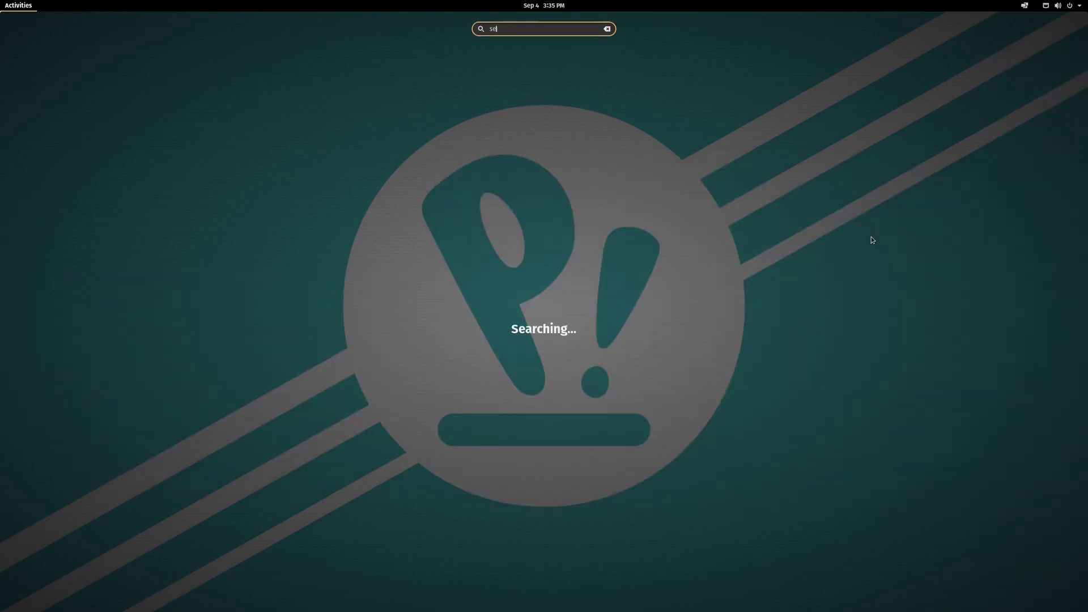
left_click(505, 79)
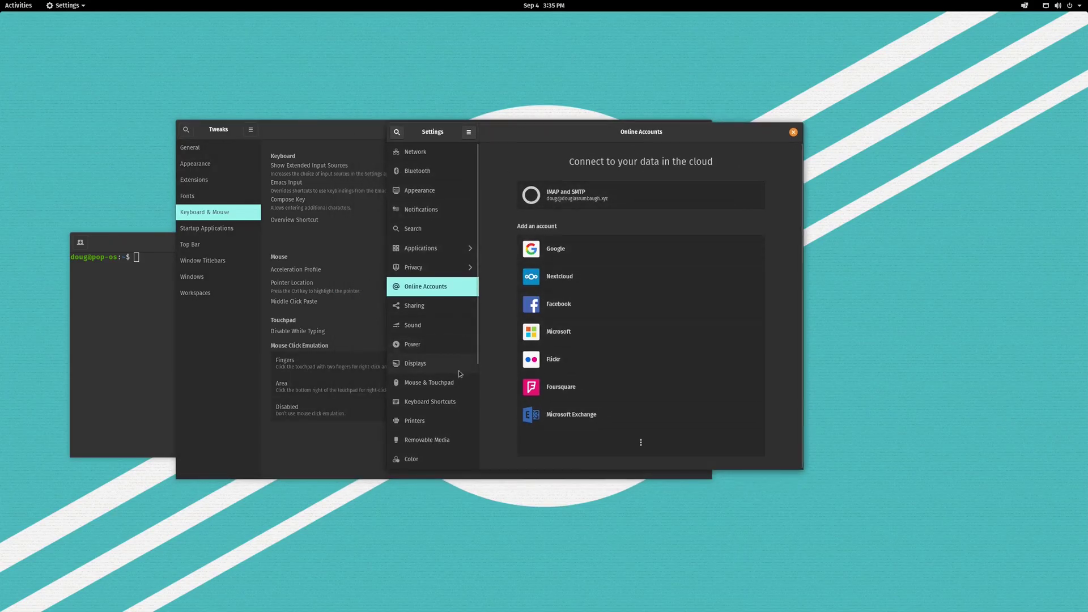
scroll(440, 385, "down", 1)
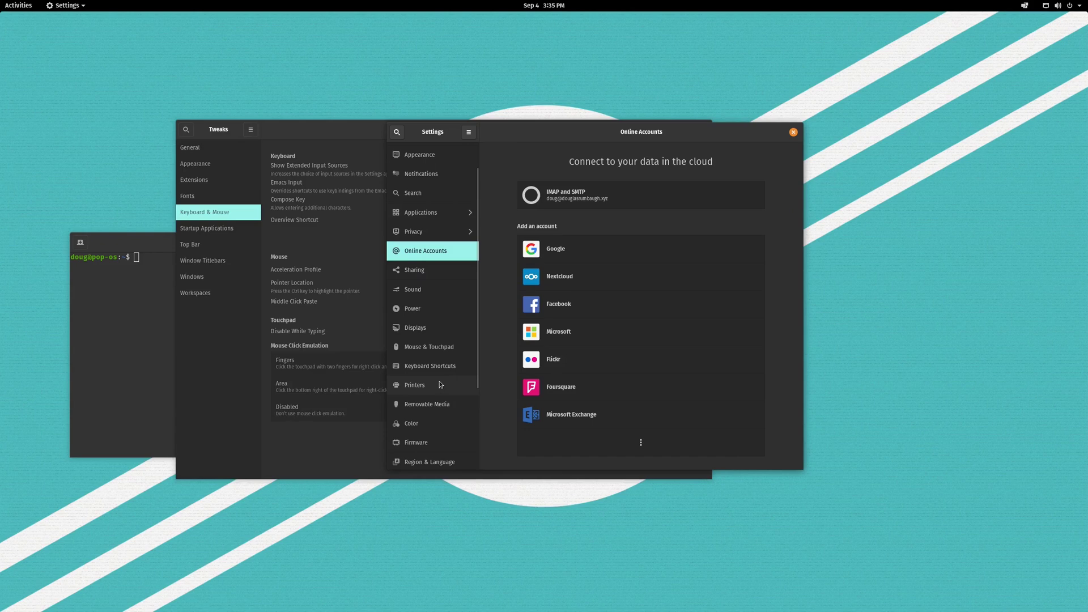
Step: On the Mouse & Touchpad page, leave Natural Scrolling on and shift Settings right to reveal Tweaks
left_click(432, 347)
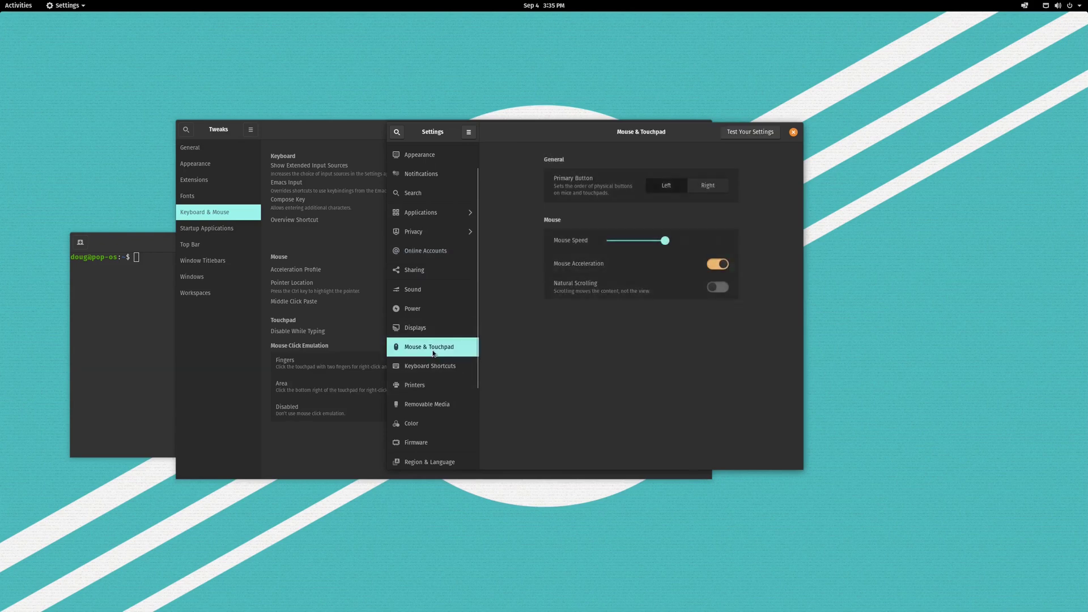
left_click(724, 292)
left_click(724, 292)
left_click(724, 292)
left_click(724, 292)
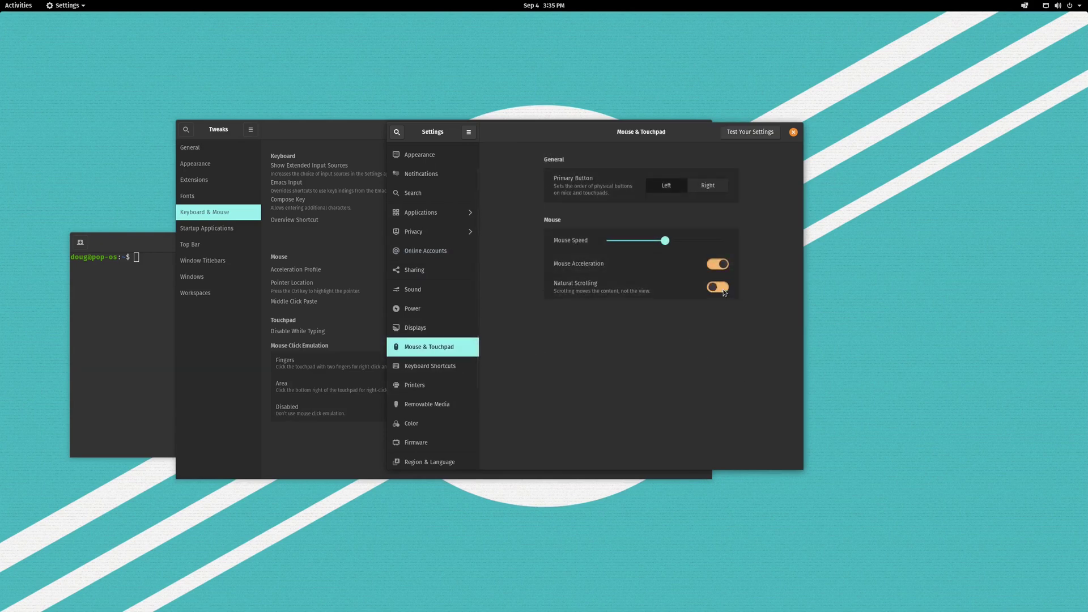
left_click(724, 291)
left_click(724, 292)
left_click(717, 293)
left_click_drag(633, 142, 692, 172)
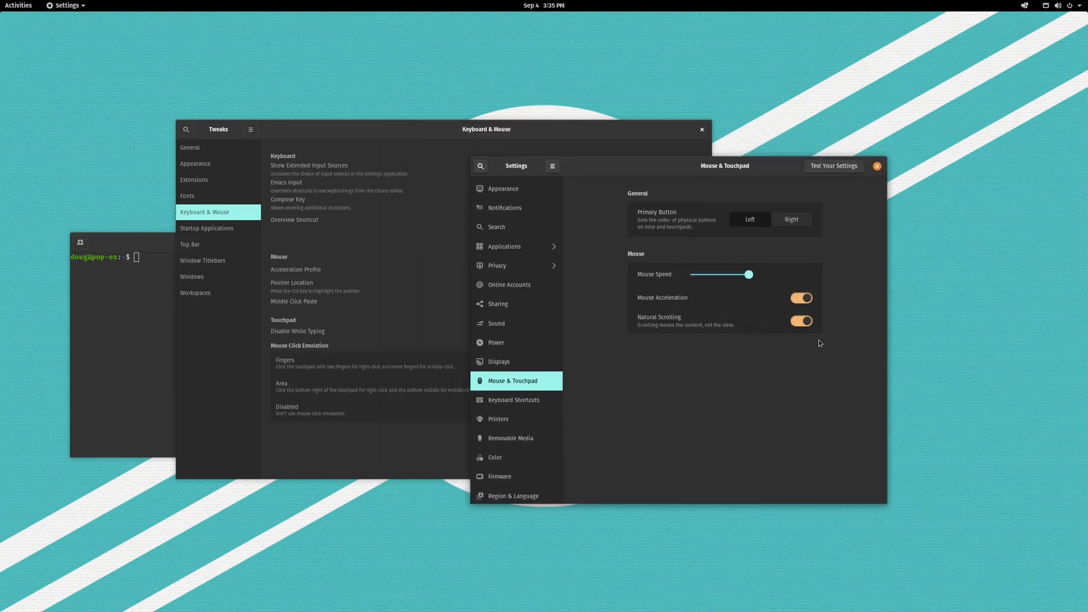
left_click_drag(720, 173, 834, 172)
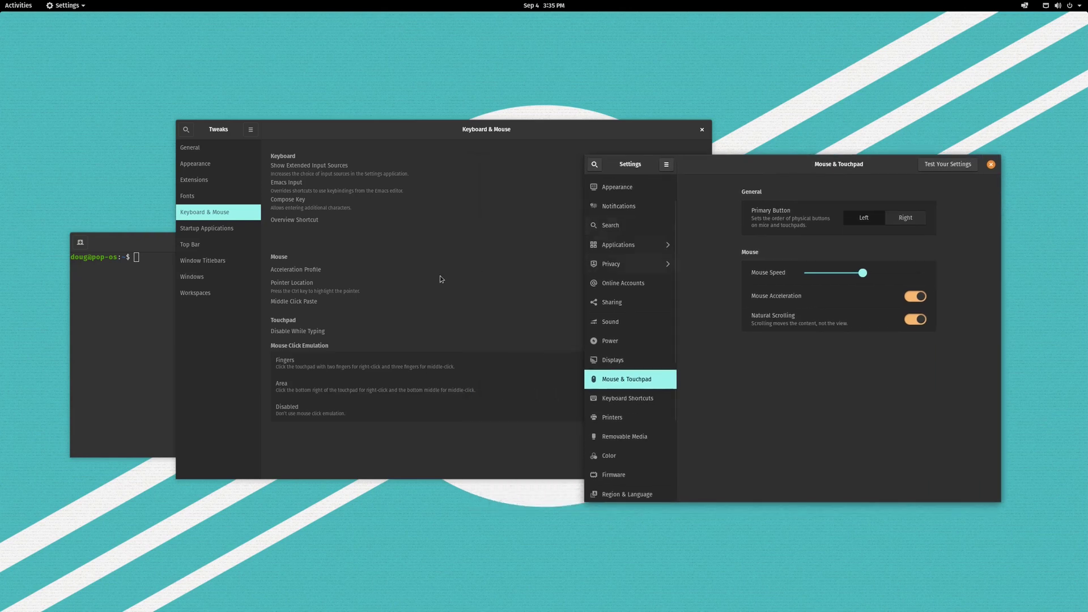
Step: Show the Tweaks Fonts page, then fill the terminal with empty prompt lines
left_click(200, 306)
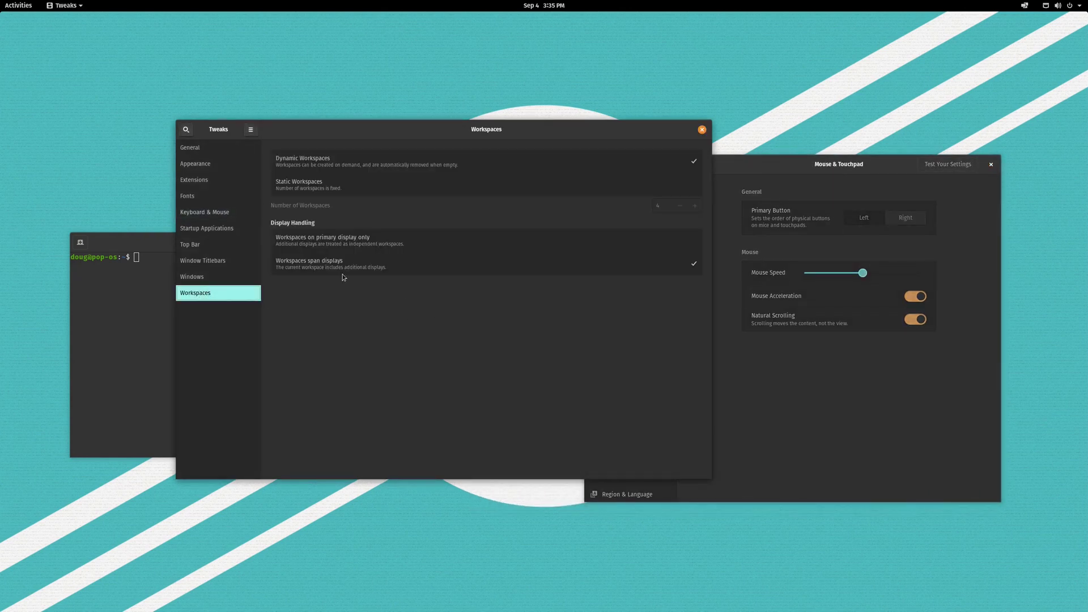
left_click(208, 161)
left_click(212, 196)
left_click(173, 326)
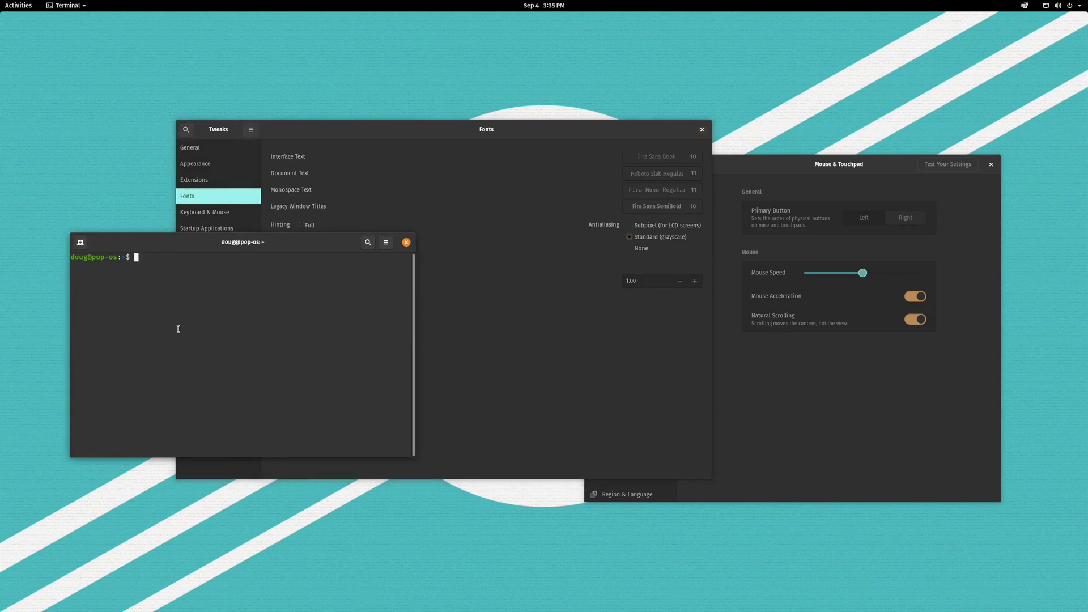
key("Return")
key("Return")
key("Return")
key("Return")
key("Return")
key("Return")
key("Return")
key("Return")
key("Return")
key("Return")
key("Return")
key("Return")
key("Return")
key("Return")
key("Return")
key("Return")
key("Return")
key("Return")
key("Return")
key("Return")
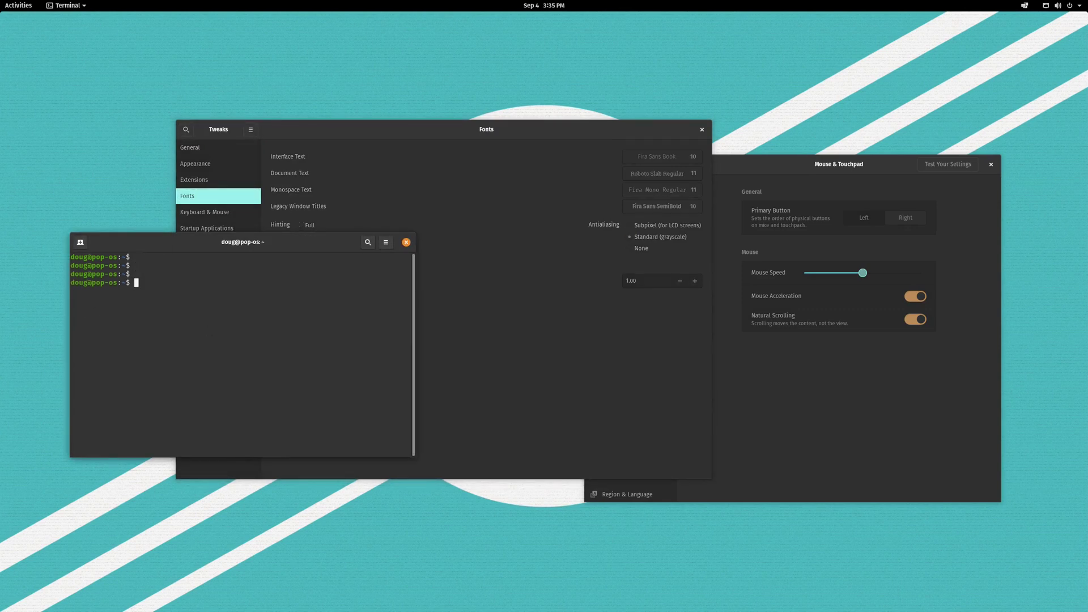
key("Return")
key("Return")
key("Return")
key("Return")
key("Return")
key("Return")
key("Return")
key("Return")
key("Return")
key("Return")
key("Return")
key("Return")
key("Return")
key("Return")
key("Return")
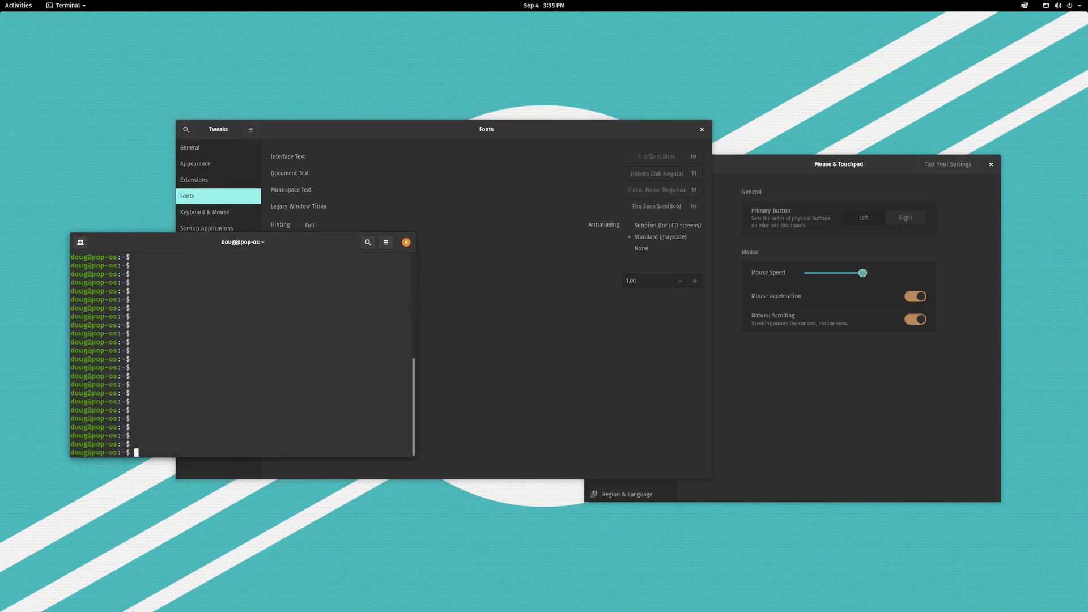
Step: Turn Natural Scrolling off and scroll the terminal to see the normal direction
left_click(801, 402)
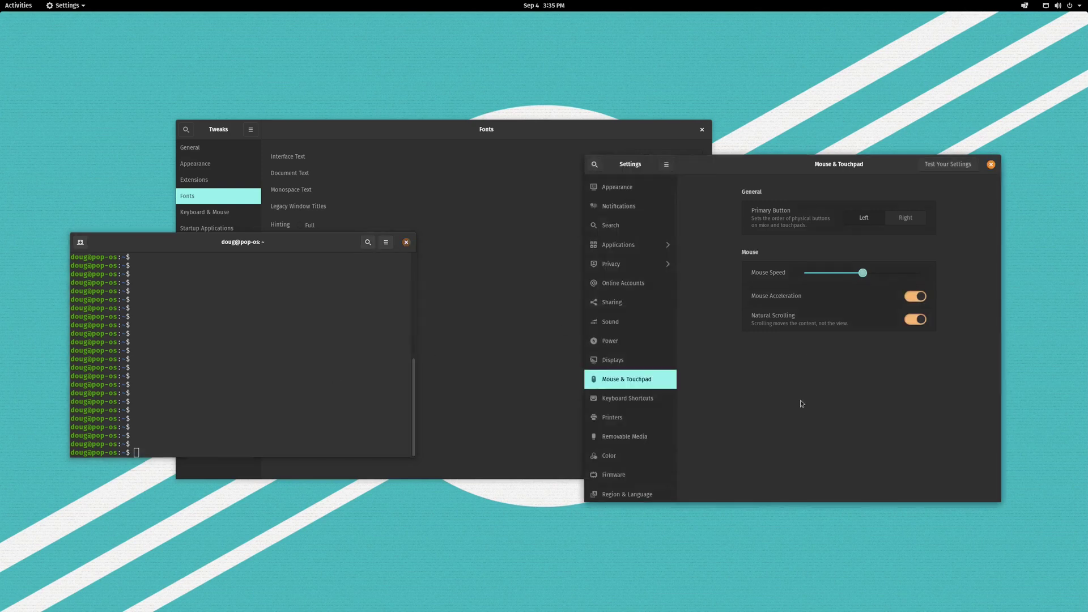
left_click(915, 319)
left_click(289, 386)
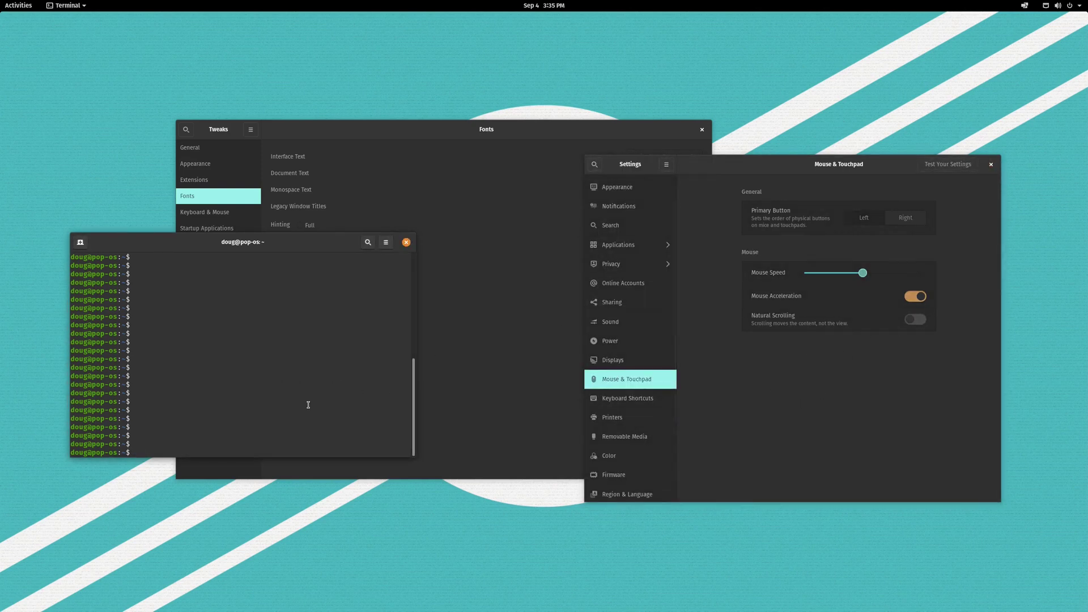
scroll(308, 405, "up", 8)
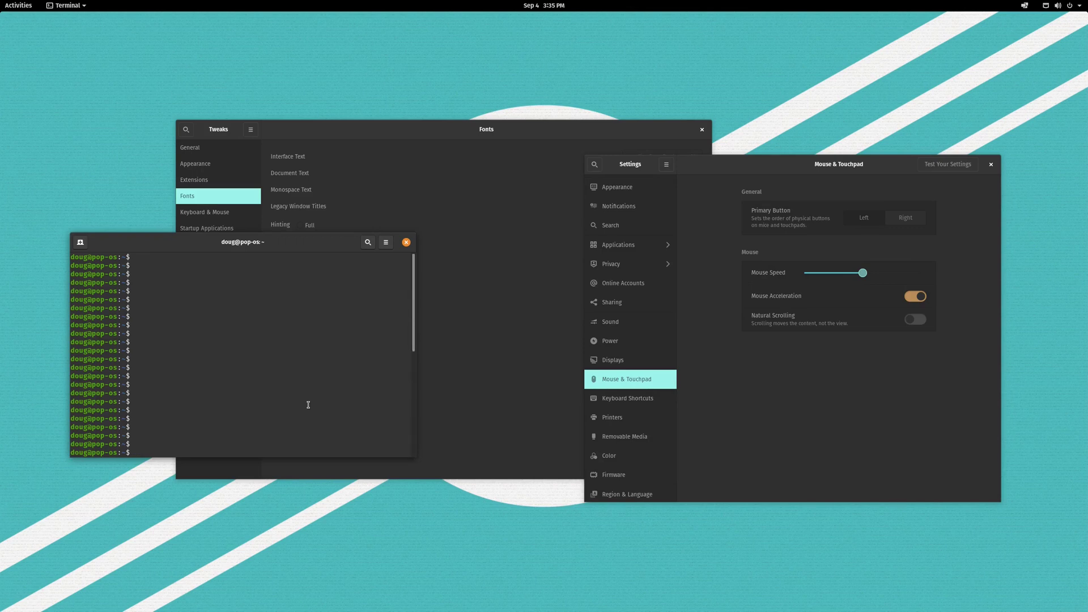
scroll(308, 404, "down", 8)
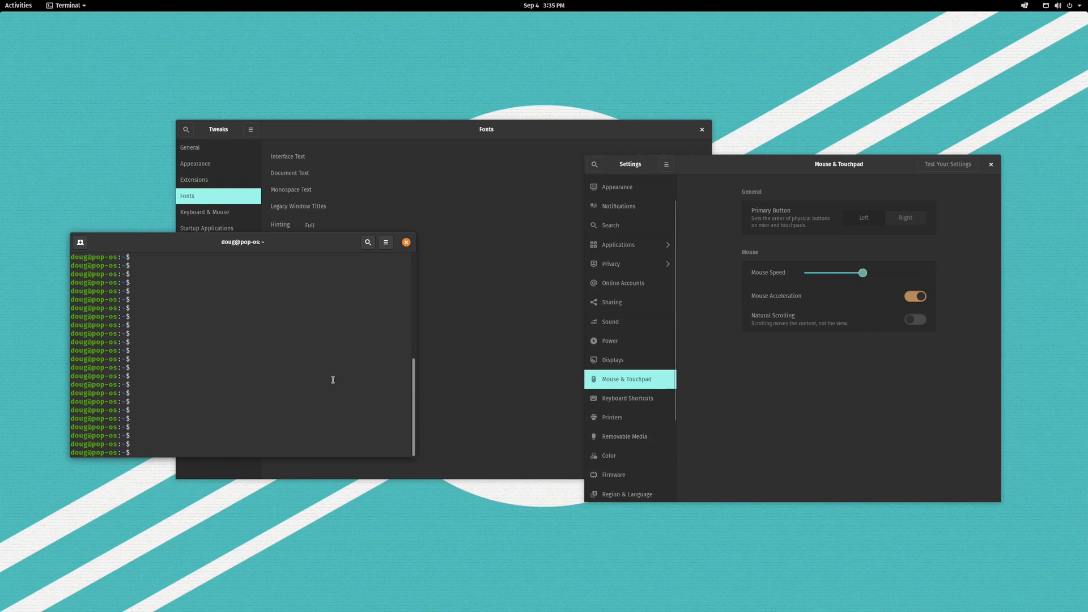
scroll(333, 378, "up", 5)
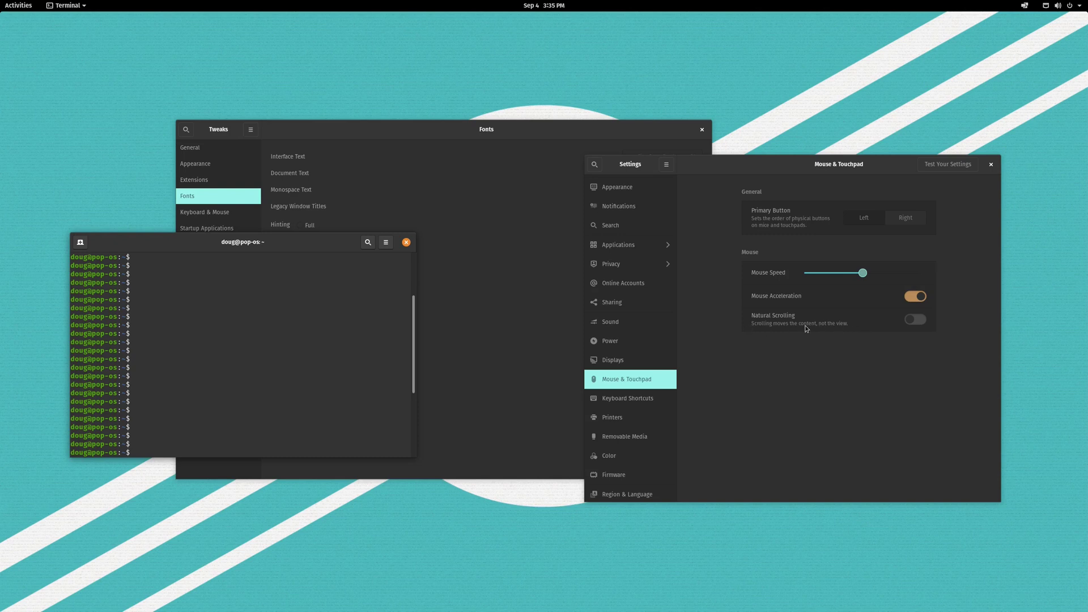
Step: Turn Natural Scrolling back on and scroll the terminal to compare the reversed direction
left_click(918, 321)
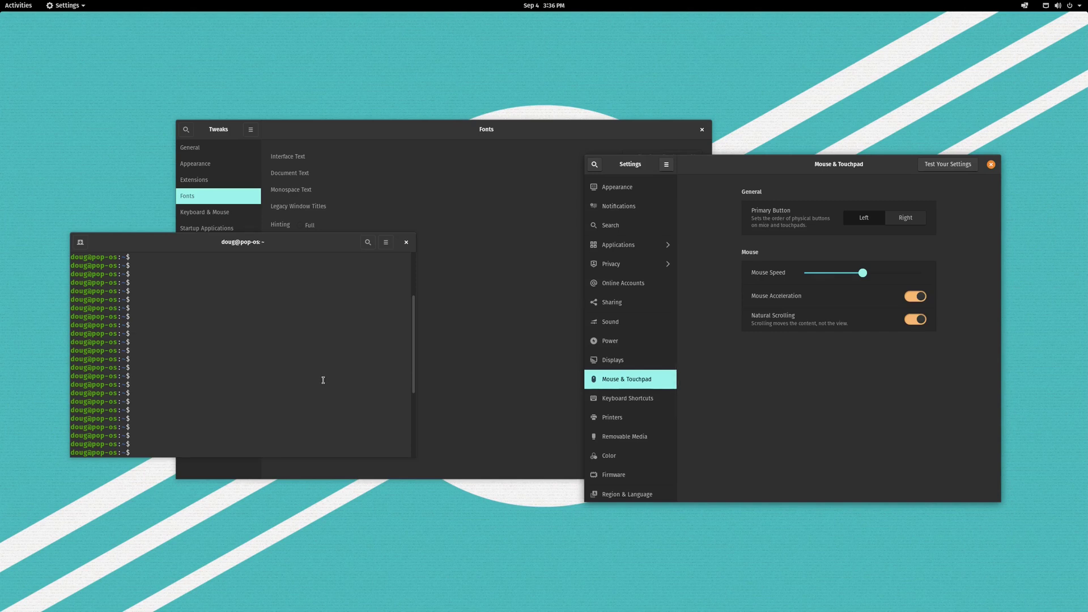
scroll(323, 381, "down", 5)
scroll(323, 381, "up", 5)
scroll(322, 394, "up", 2)
Step: Toggle Natural Scrolling several times, leaving it switched off
left_click_drag(278, 245, 312, 242)
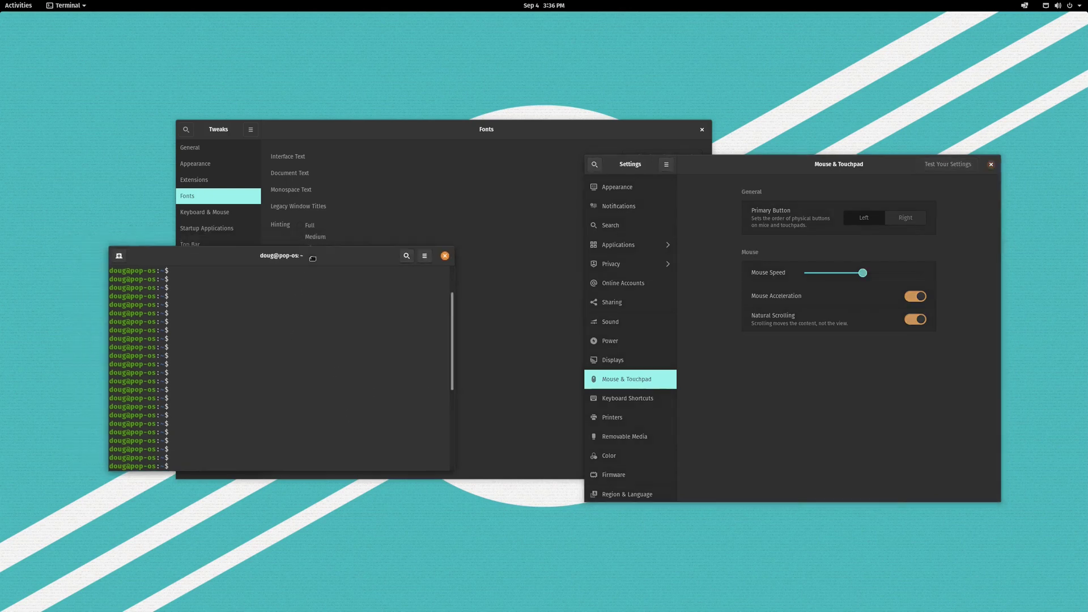
left_click(925, 326)
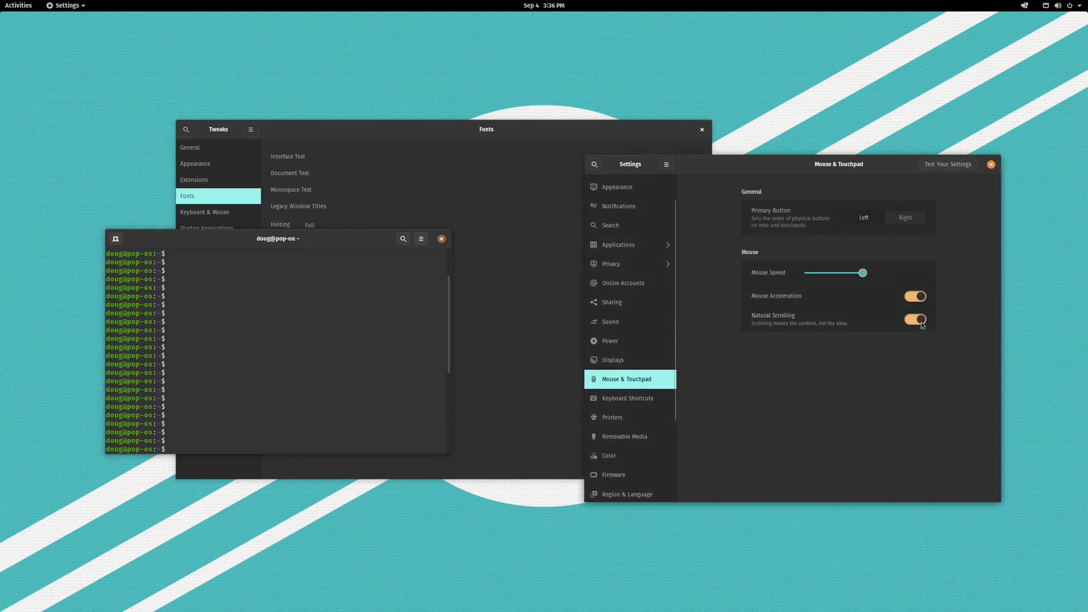
left_click(916, 320)
left_click(915, 321)
left_click(917, 321)
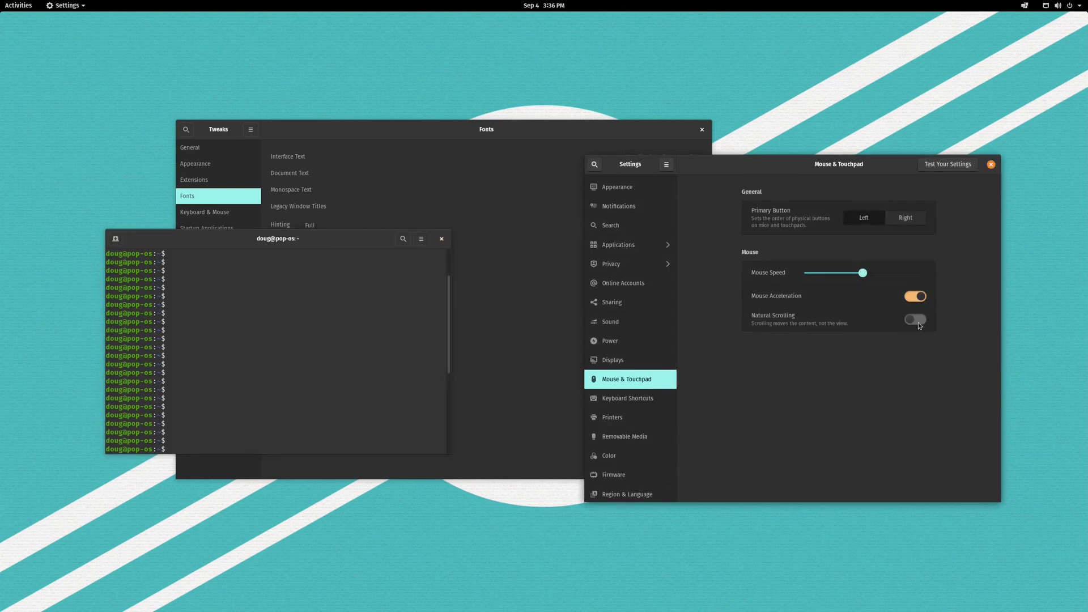
left_click(915, 320)
left_click(918, 321)
left_click(919, 321)
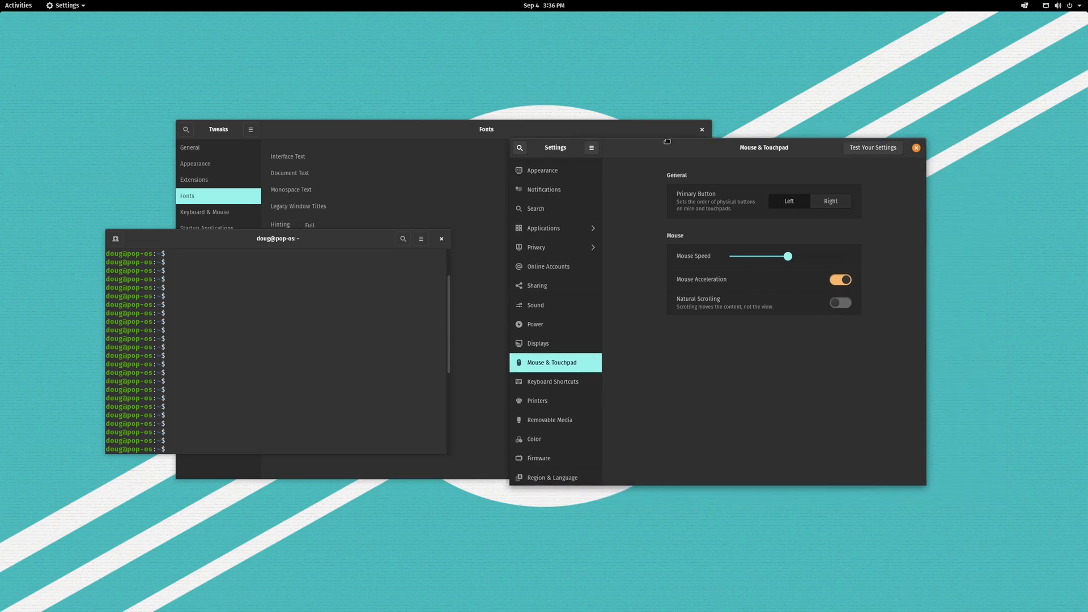
Step: Move Settings to the right side of the screen and close the Terminal window
scroll(445, 403, "down", 1)
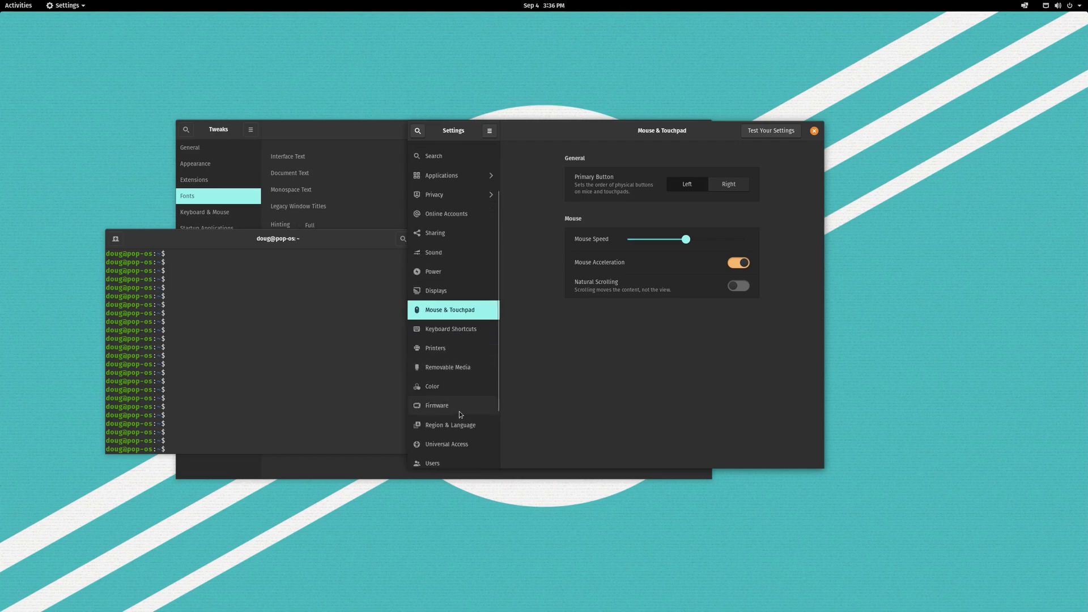
scroll(459, 412, "up", 2)
left_click_drag(601, 128, 766, 188)
left_click(335, 254)
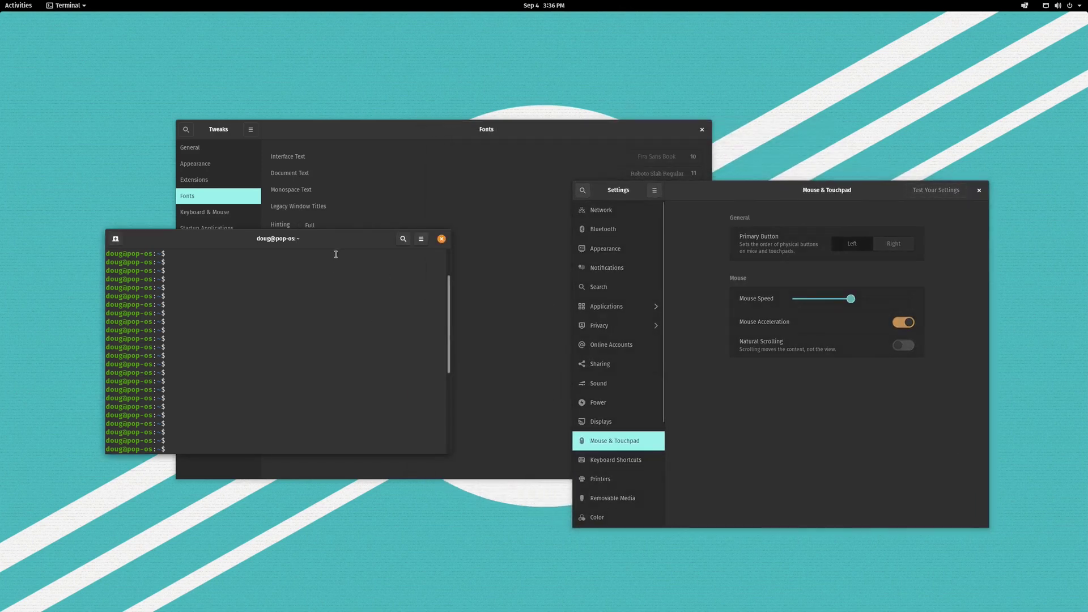
left_click(442, 239)
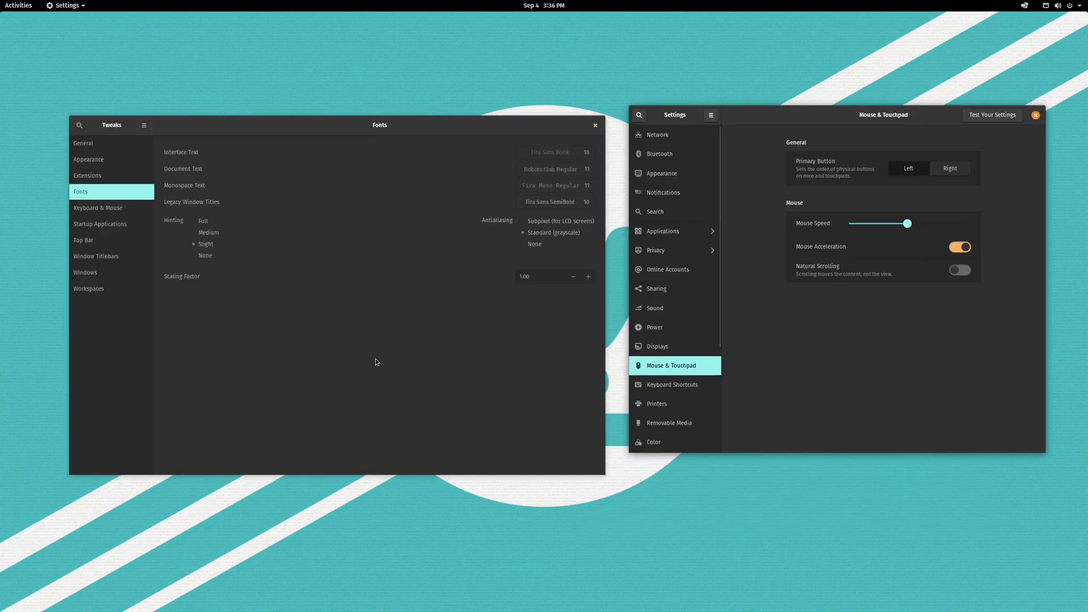